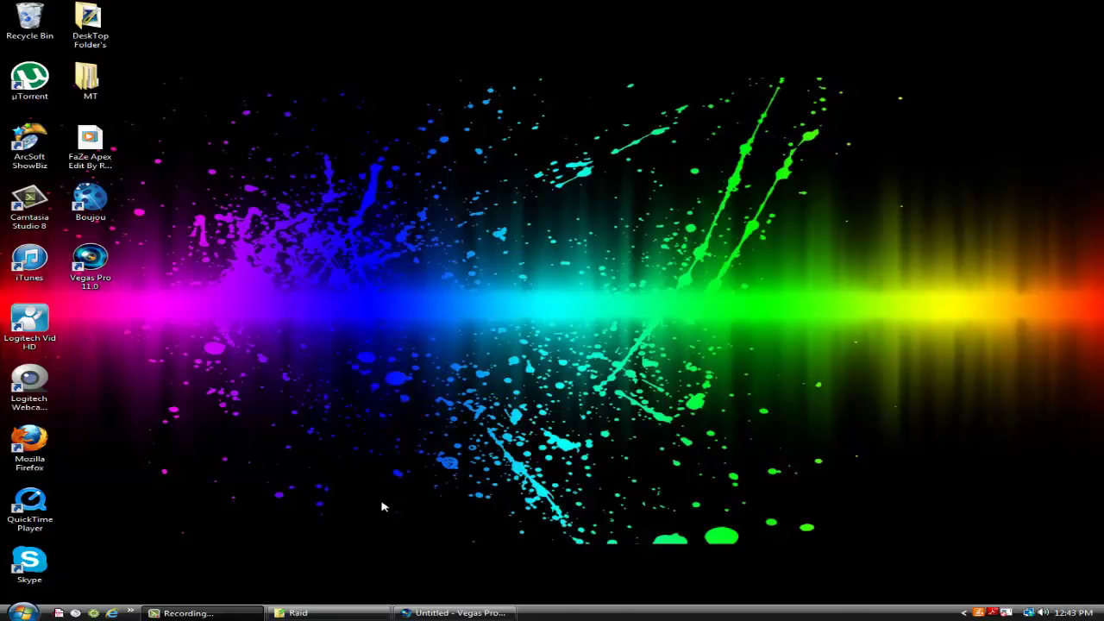
Restore the Raid folder window and drag Cinematic.mp4 into the Vegas project.
left_click(354, 613)
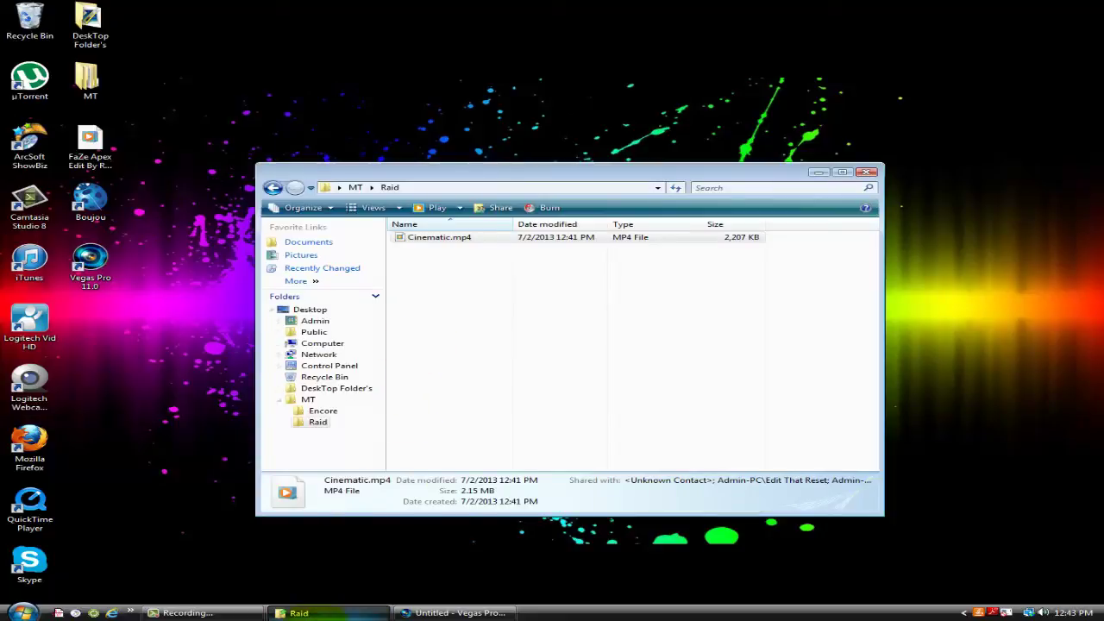
left_click_drag(462, 232, 200, 422)
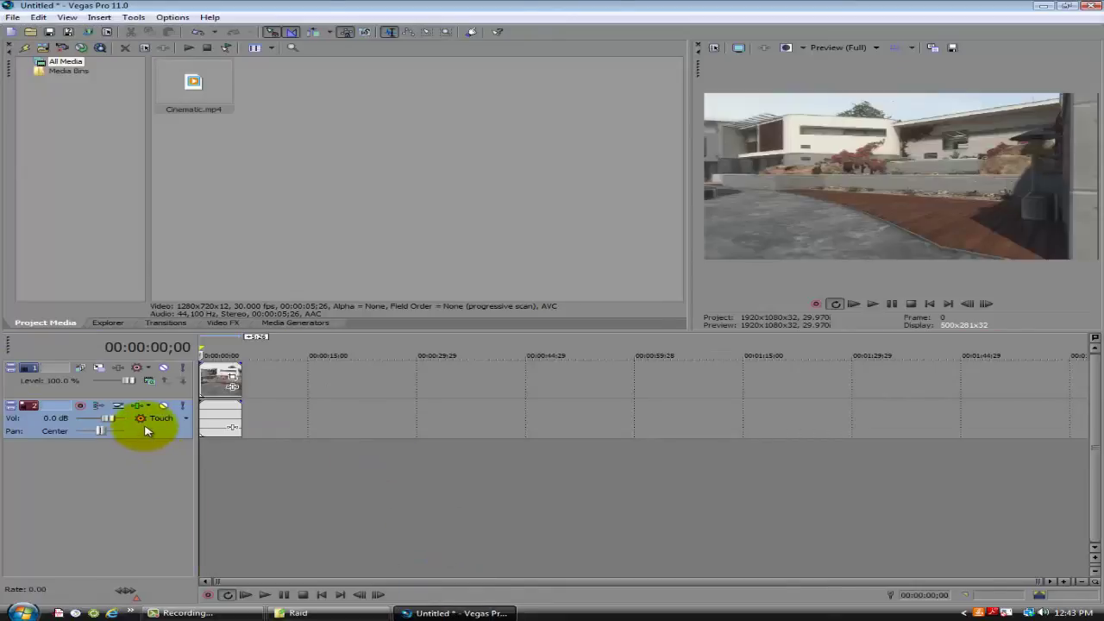
Delete Cinematic.mp4's audio track and scrub through the roughly 5-second clip.
right_click(145, 425)
left_click(198, 228)
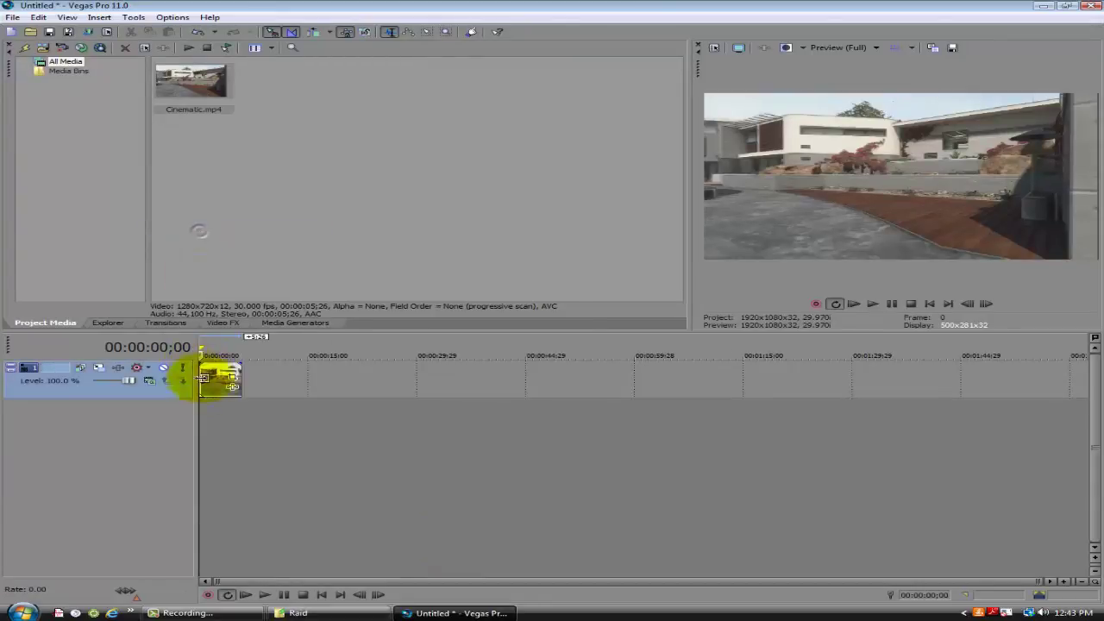
scroll(364, 443, "up", 6)
left_click(258, 444)
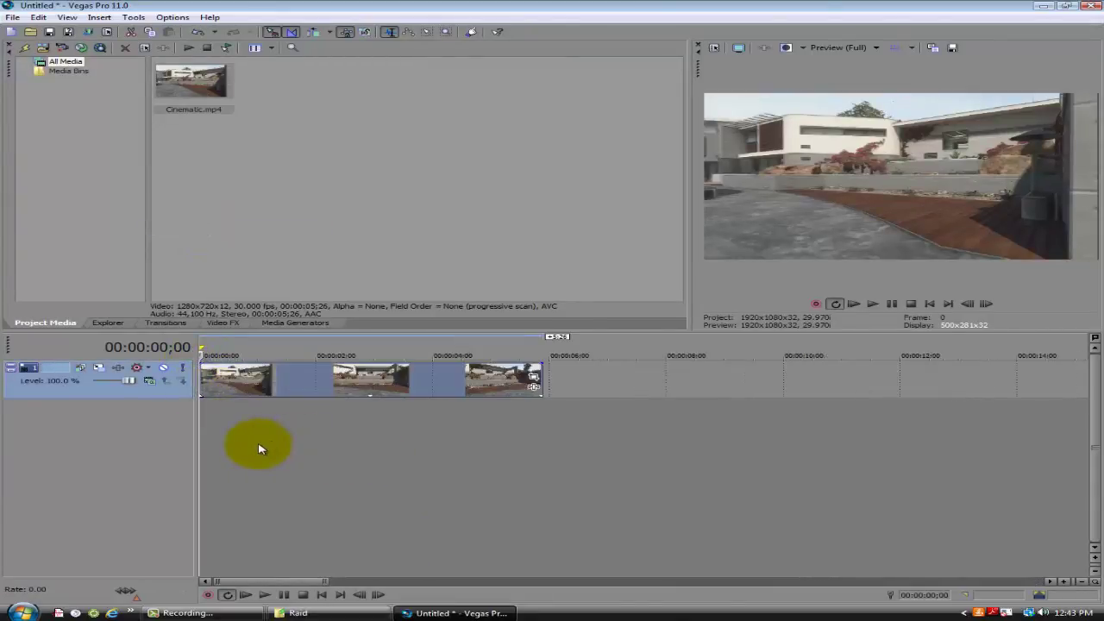
left_click_drag(254, 438, 356, 411)
left_click_drag(186, 406, 61, 394)
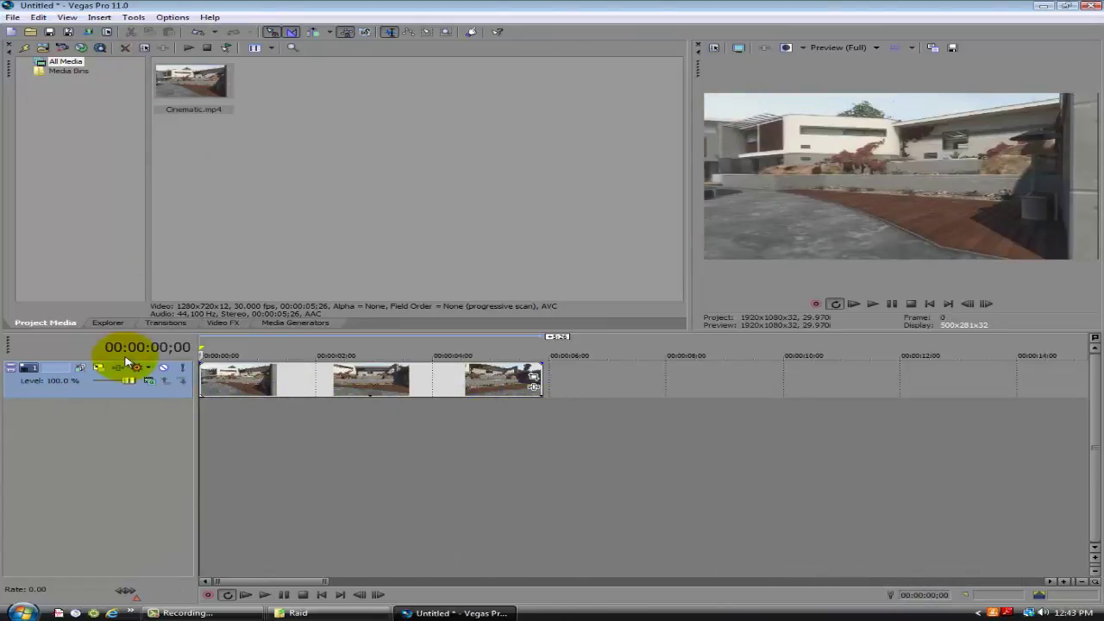
Set the project frame rate to 30 fps in File > Properties and confirm it.
left_click(13, 17)
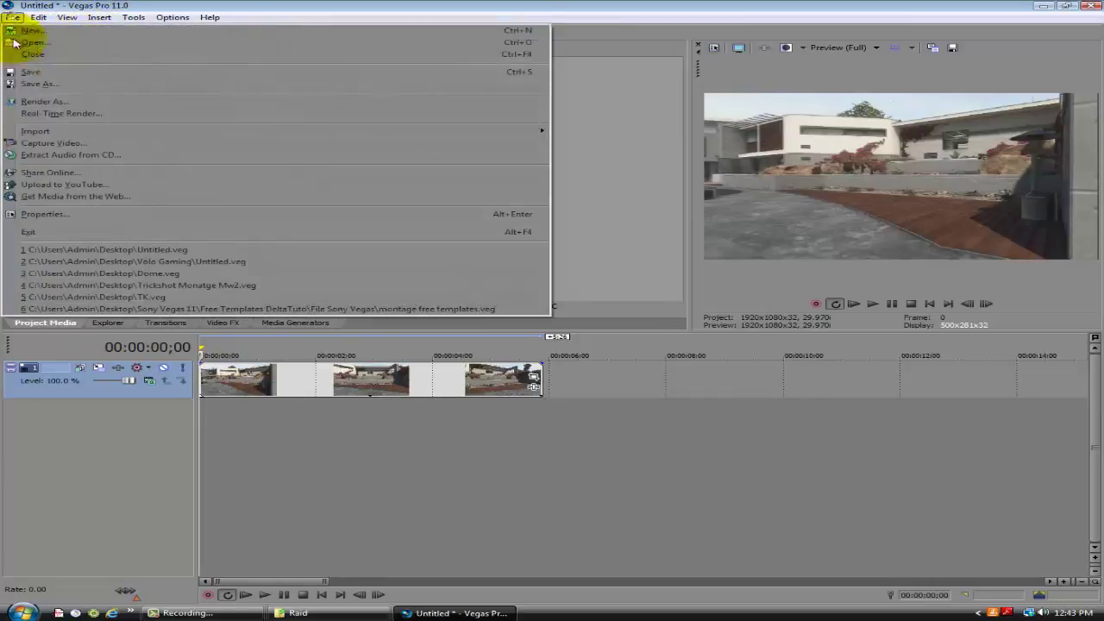
left_click(26, 218)
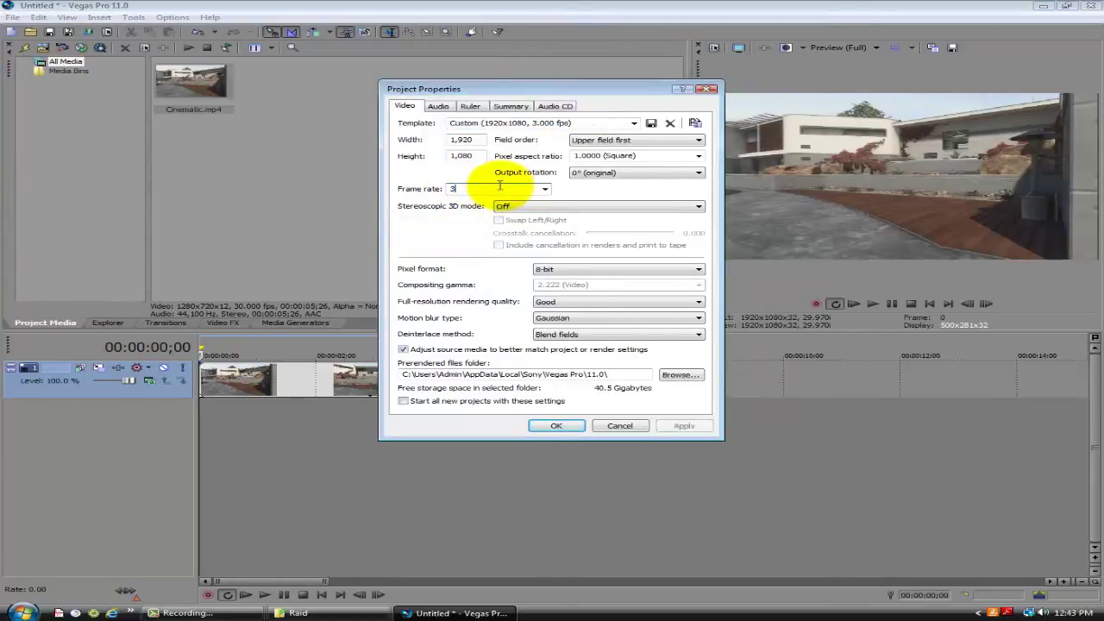
left_click(499, 185)
type("30")
key("Return")
left_click(13, 18)
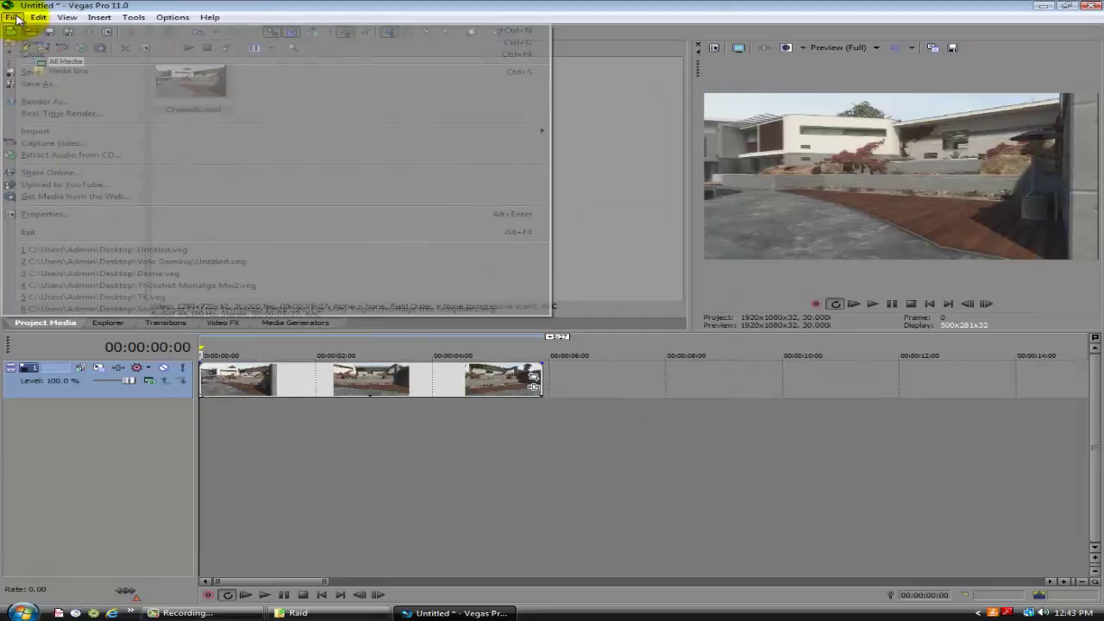
left_click(30, 215)
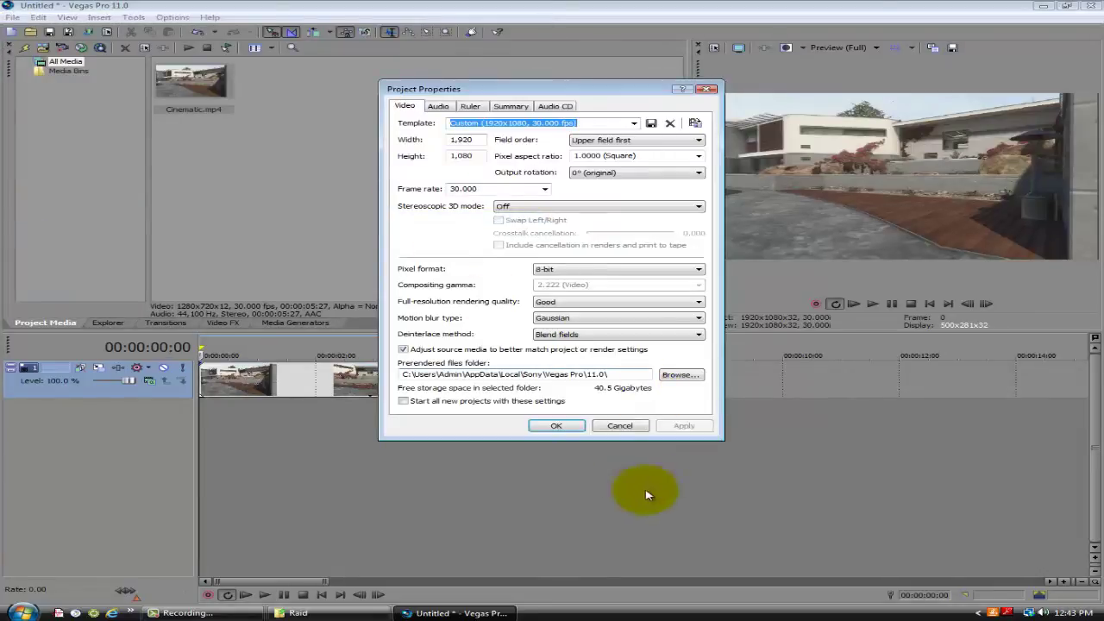
left_click(555, 424)
In the clip's properties, turn off Maintain aspect ratio and disable resampling.
right_click(384, 375)
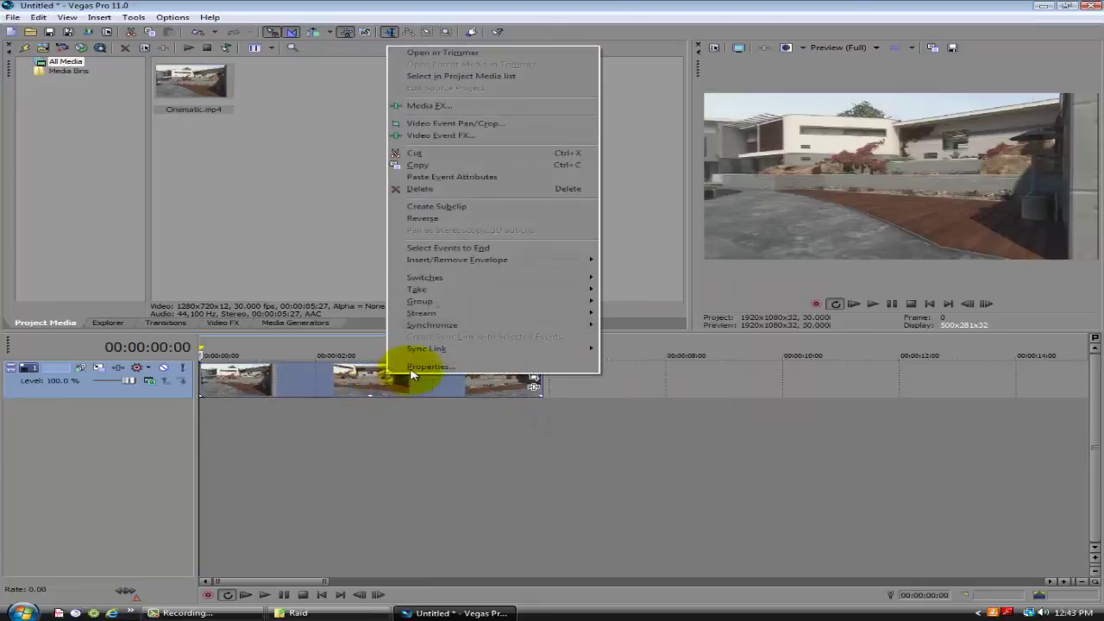
right_click(295, 382)
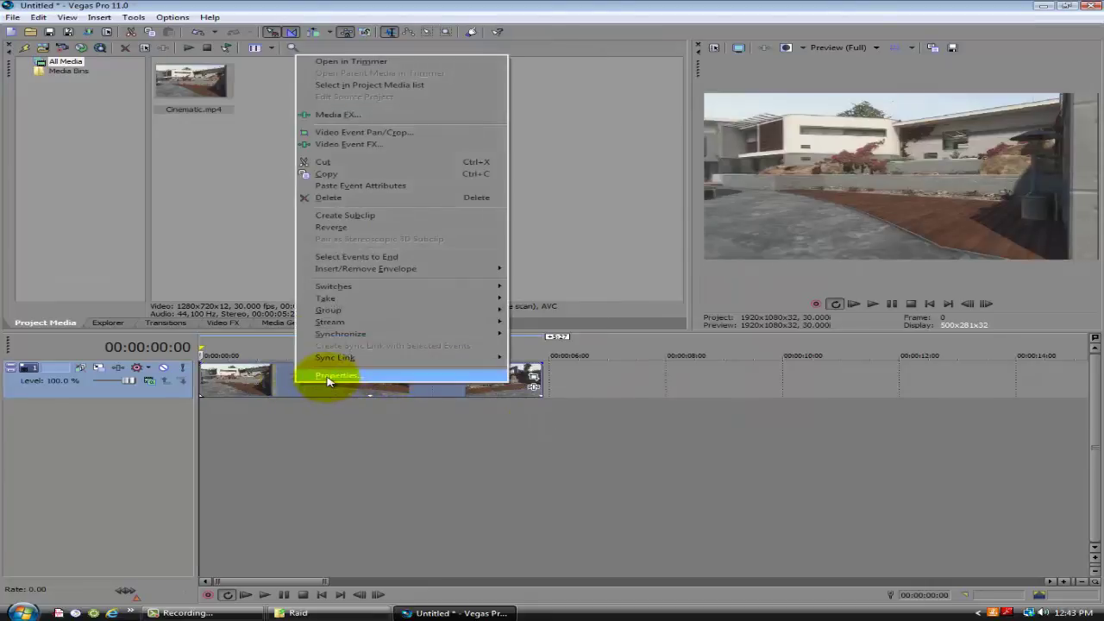
left_click(327, 376)
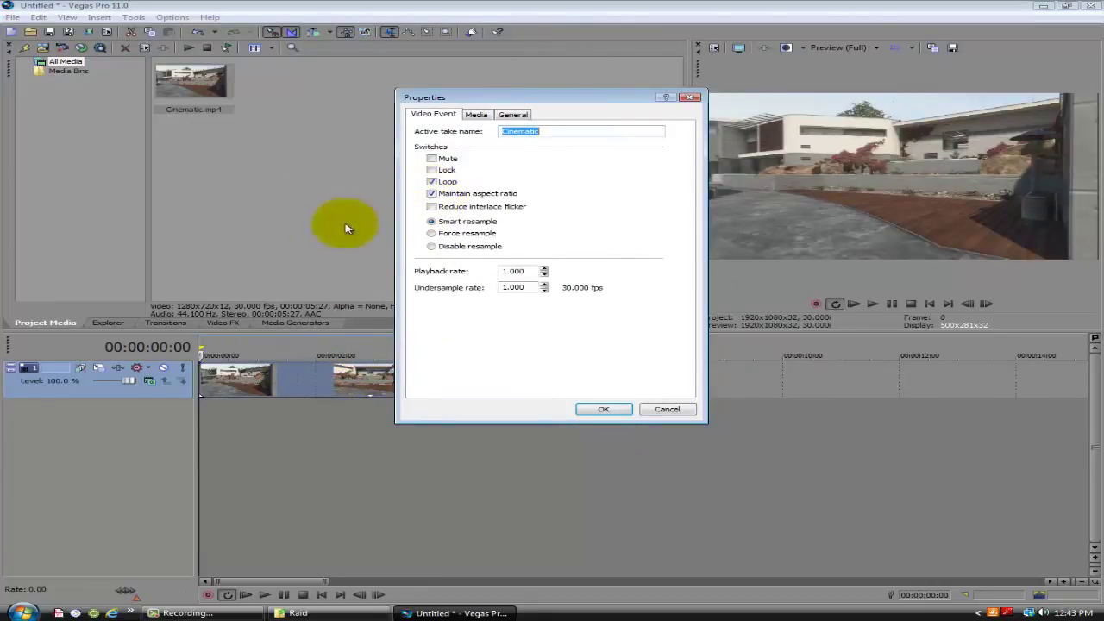
left_click(433, 194)
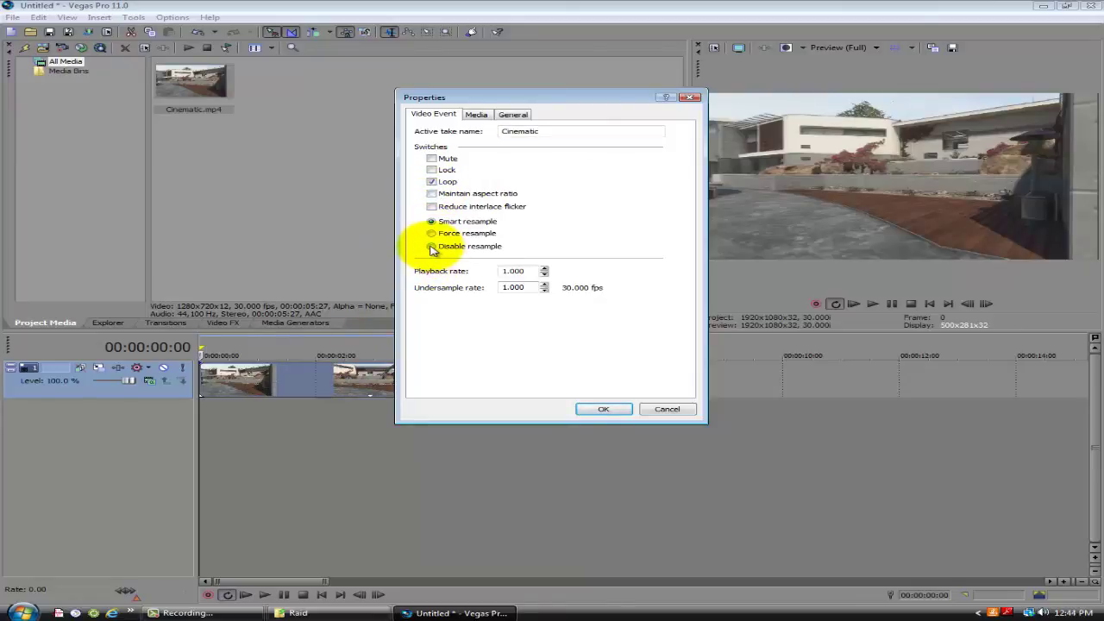
left_click(431, 246)
left_click(604, 409)
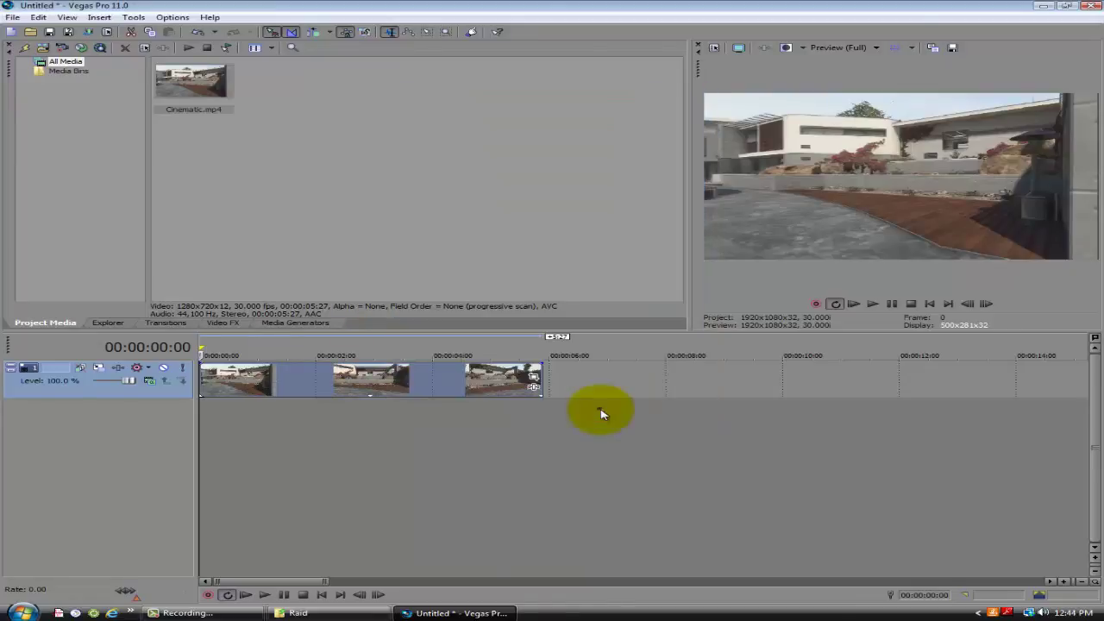
left_click(535, 381)
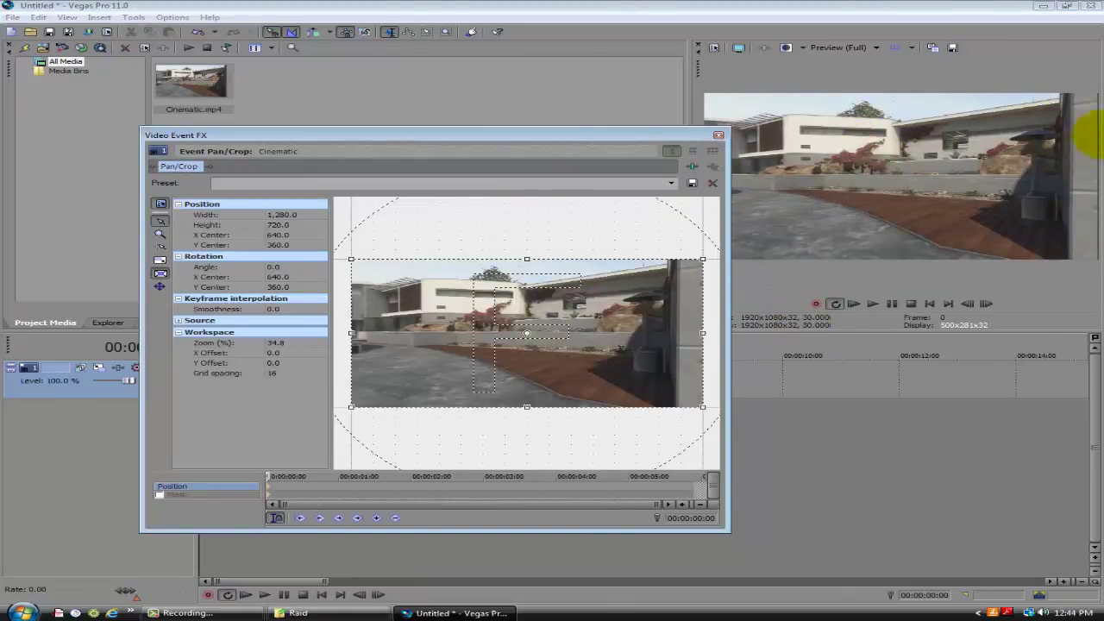
Resize the clip's pan/crop frame to 1257 × 708.5, then scrub the timeline to review it.
left_click(719, 135)
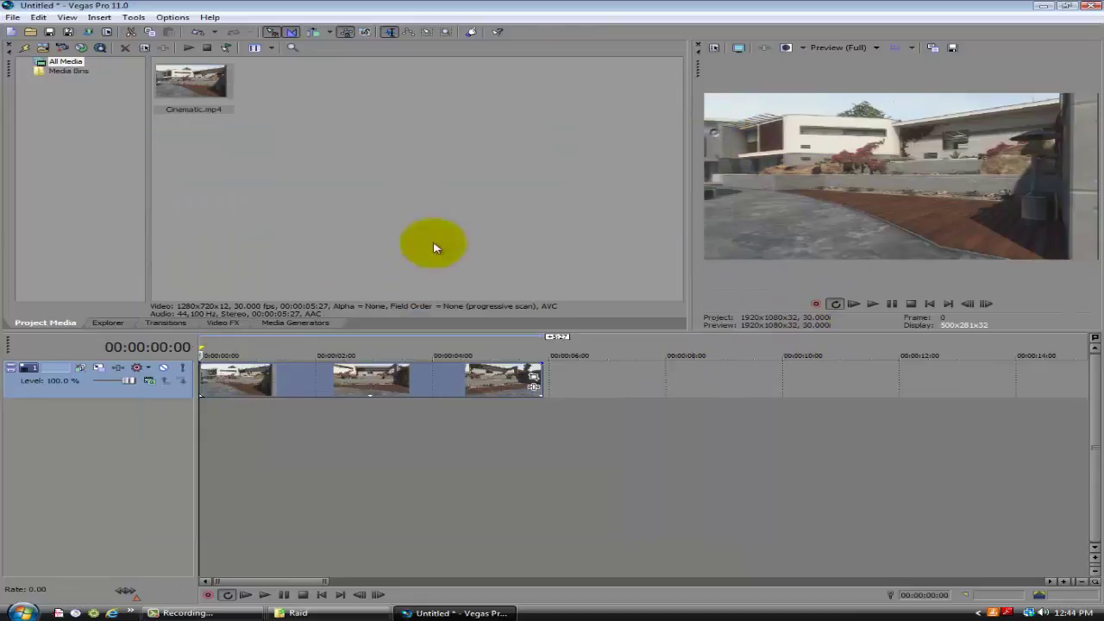
left_click(532, 379)
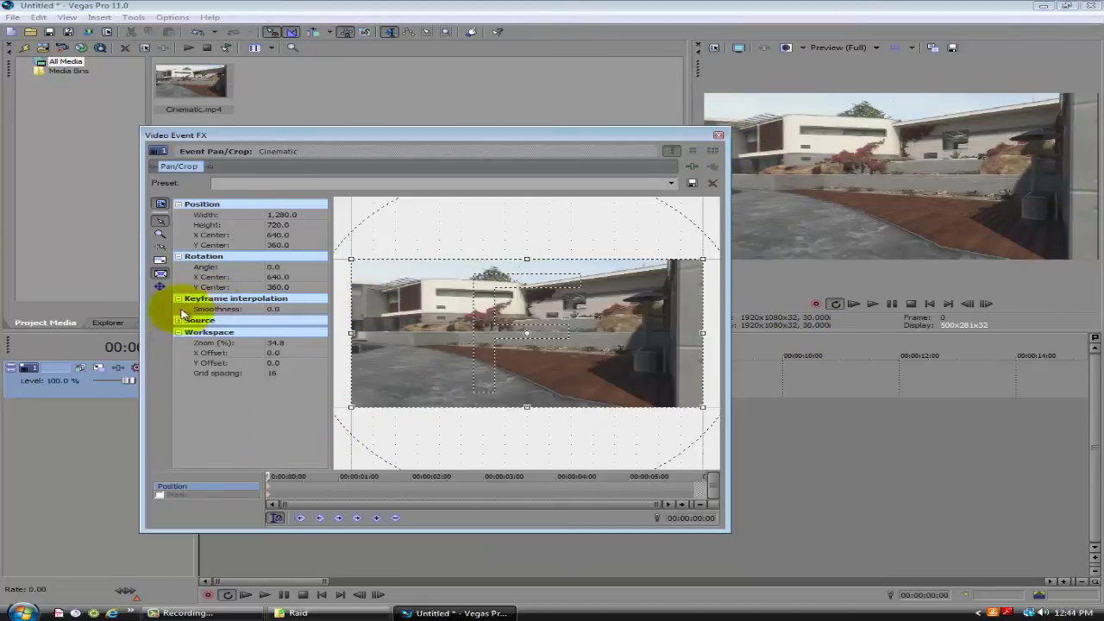
left_click_drag(705, 259, 700, 259)
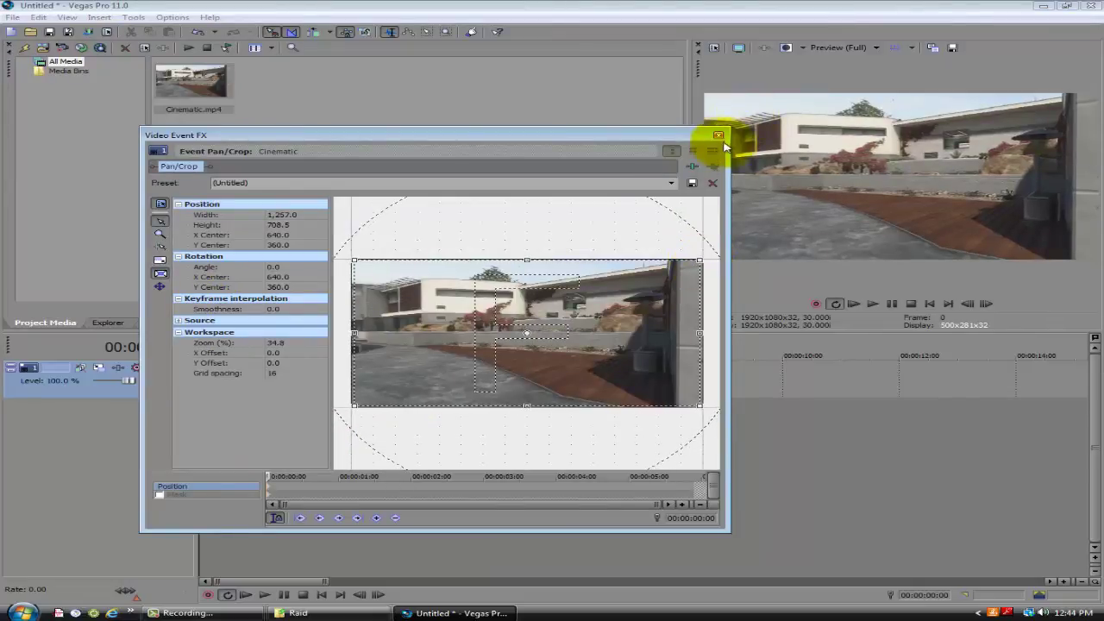
left_click(718, 135)
left_click(214, 458)
left_click_drag(215, 431, 251, 427)
left_click_drag(180, 425, 110, 431)
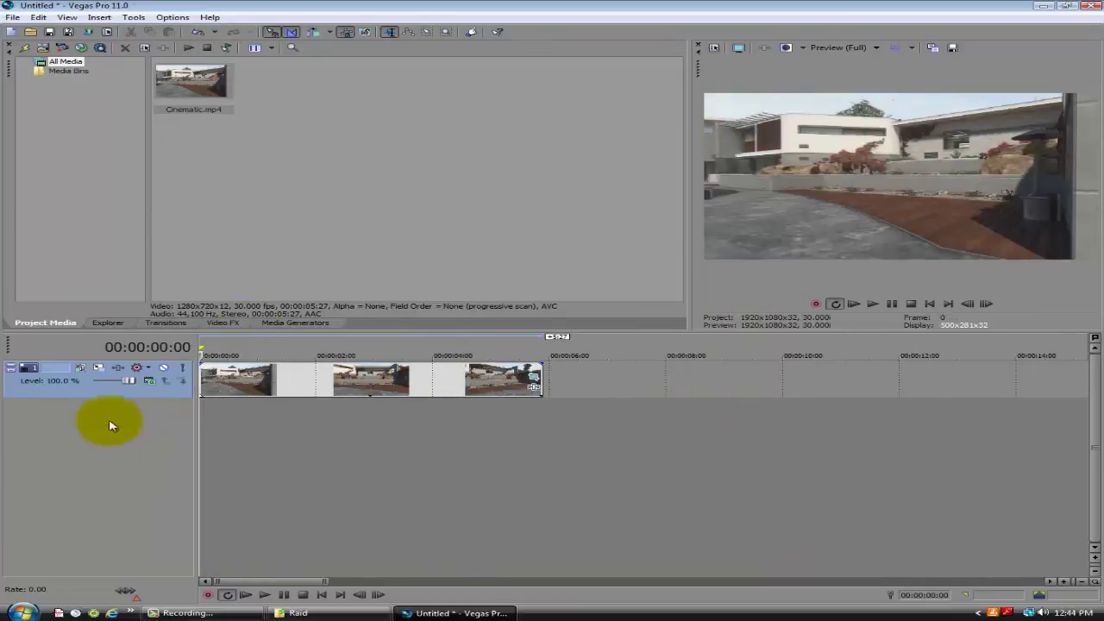
In Render As, choose PNG image sequence output saved to the Desktop's MT\Raid folder.
left_click(88, 31)
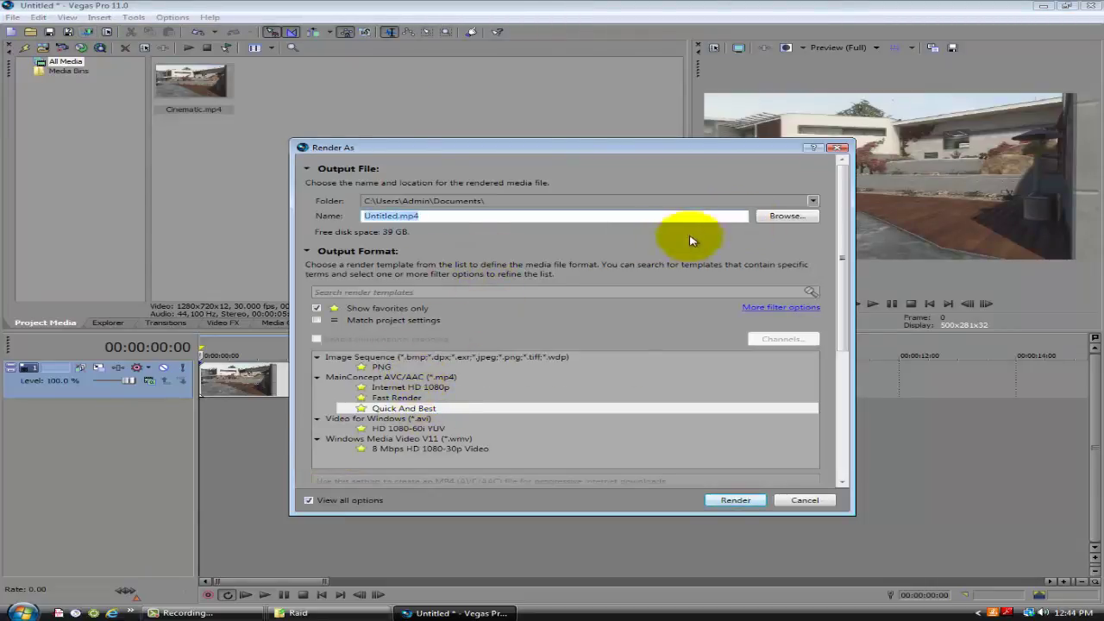
left_click(388, 369)
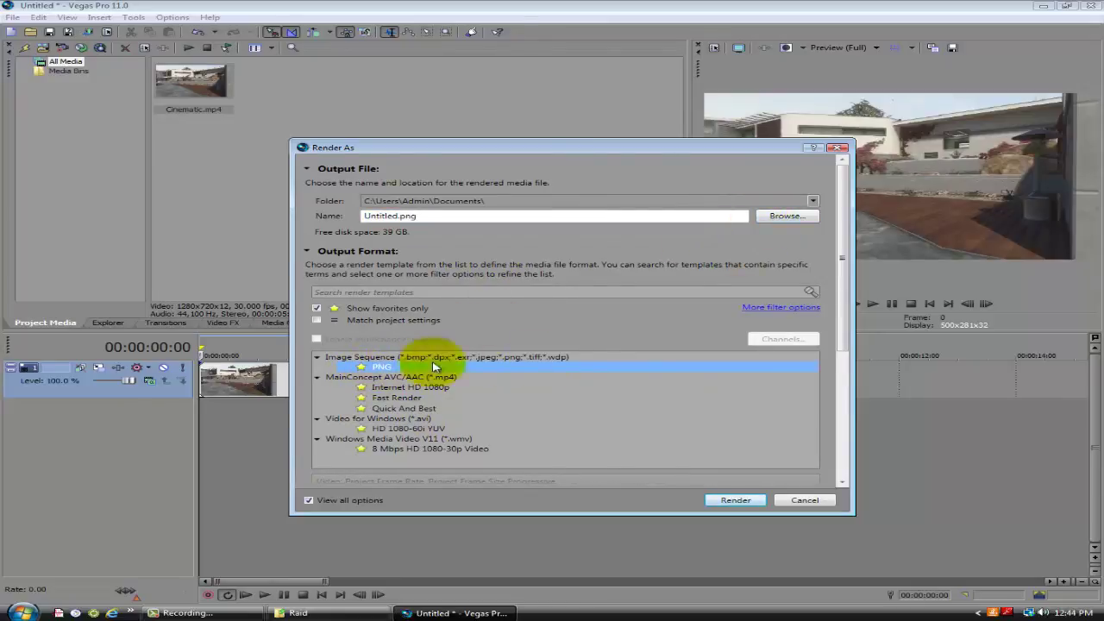
left_click(779, 215)
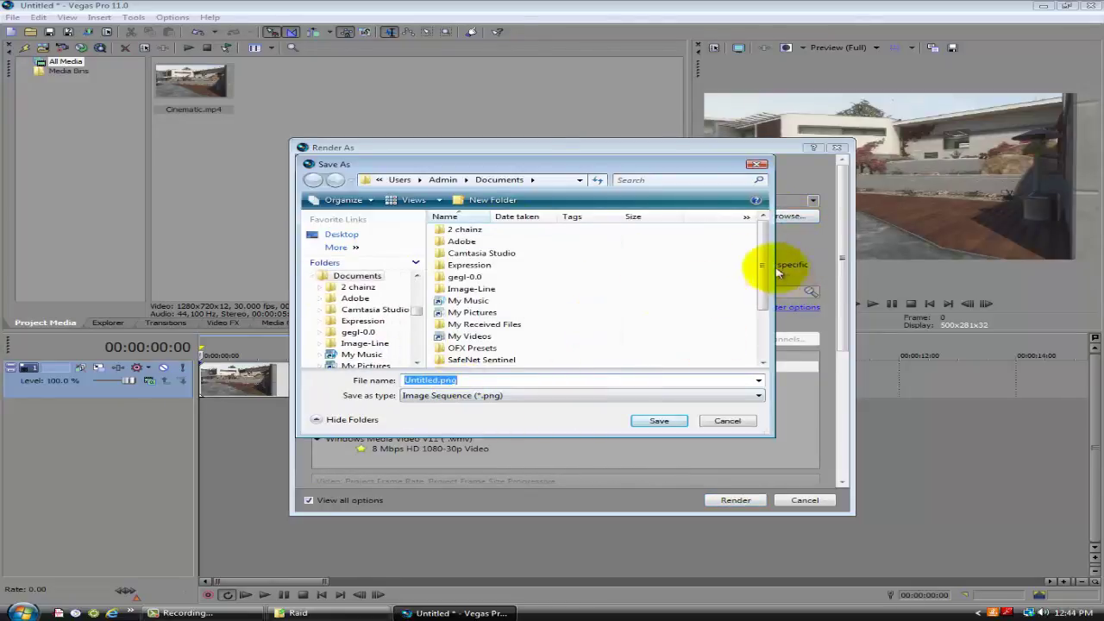
left_click(343, 235)
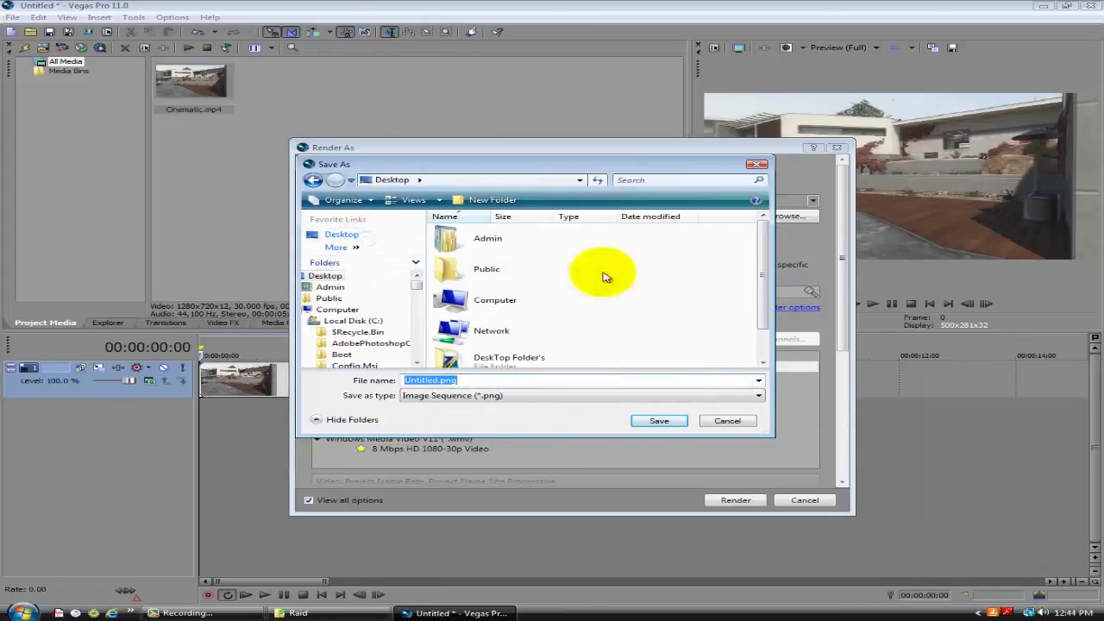
scroll(743, 347, "down", 1)
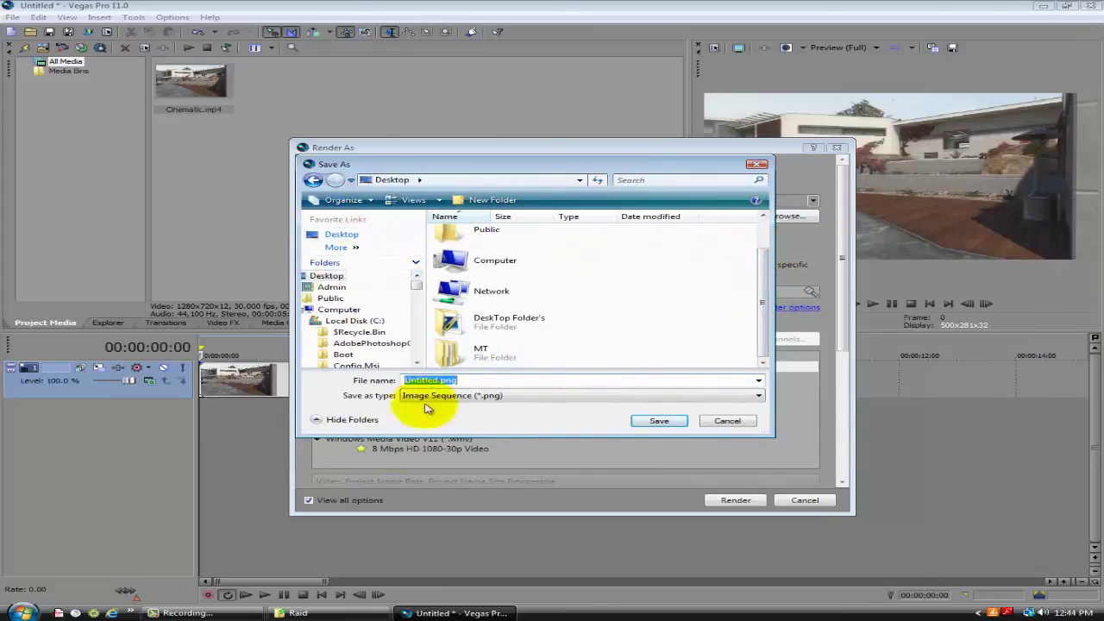
double_click(487, 352)
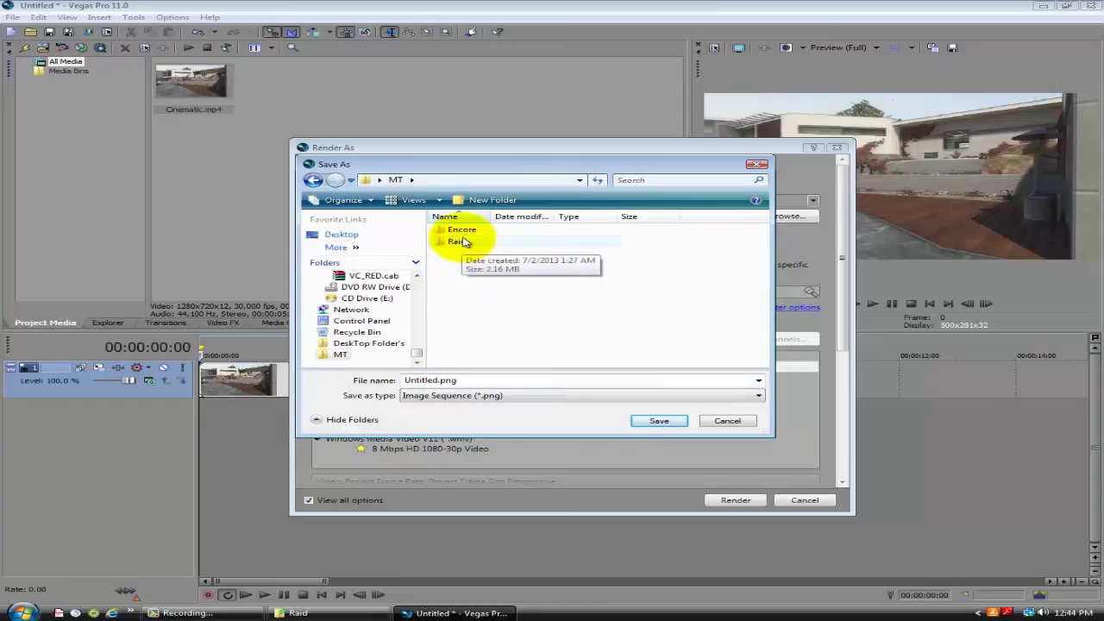
double_click(454, 244)
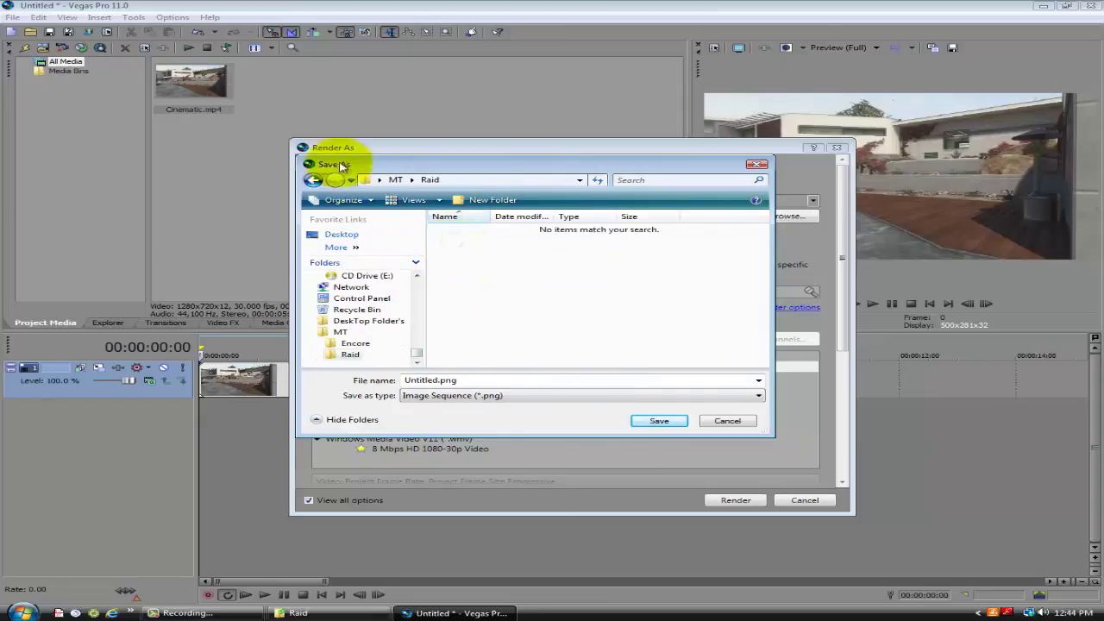
left_click(653, 423)
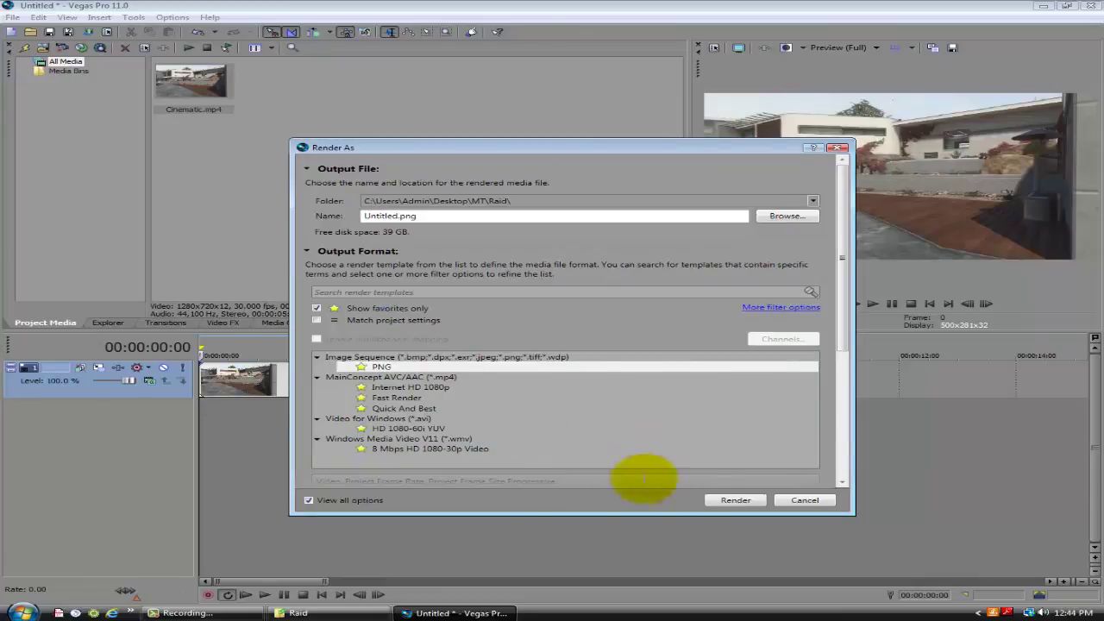
Render the PNG sequence, check the frames in the Raid folder, and minimize Vegas.
left_click(734, 500)
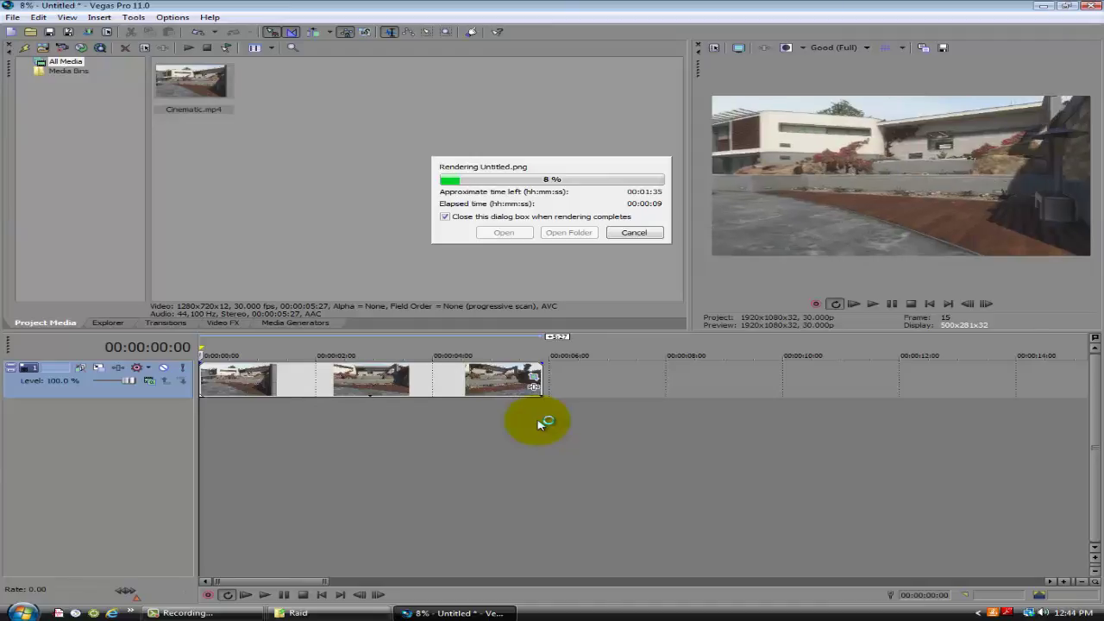
left_click(186, 613)
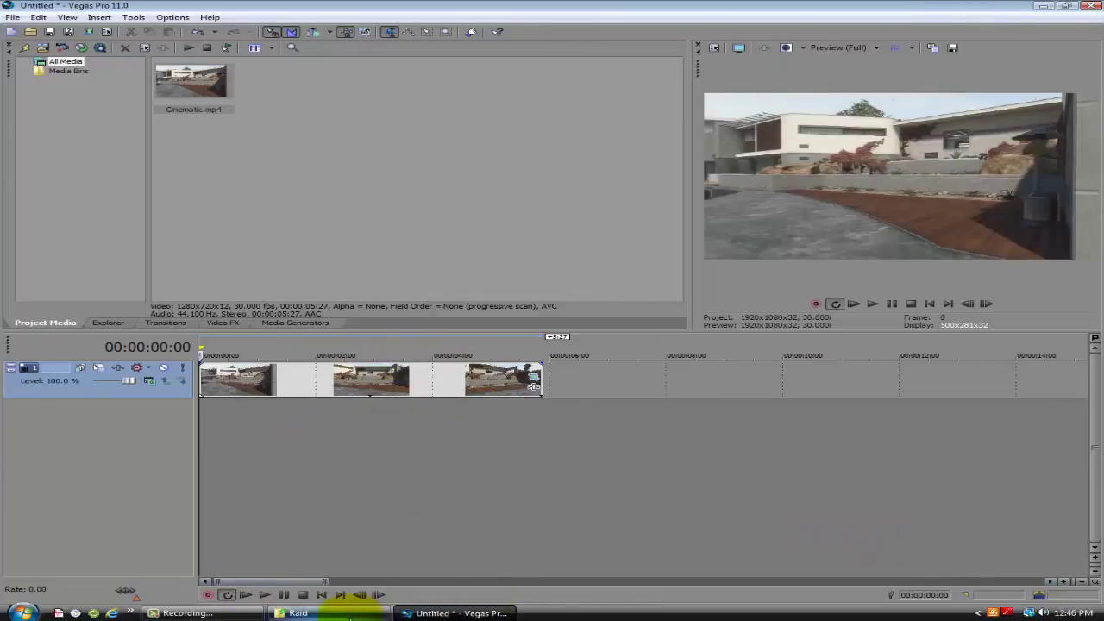
left_click(349, 614)
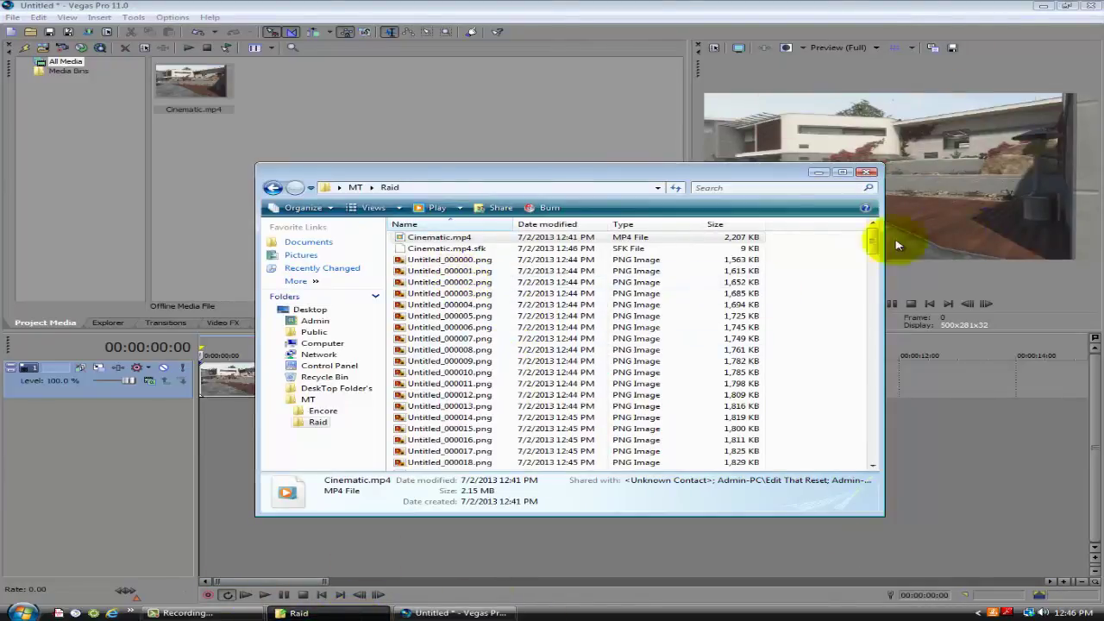
scroll(854, 345, "down", 5)
scroll(849, 258, "up", 5)
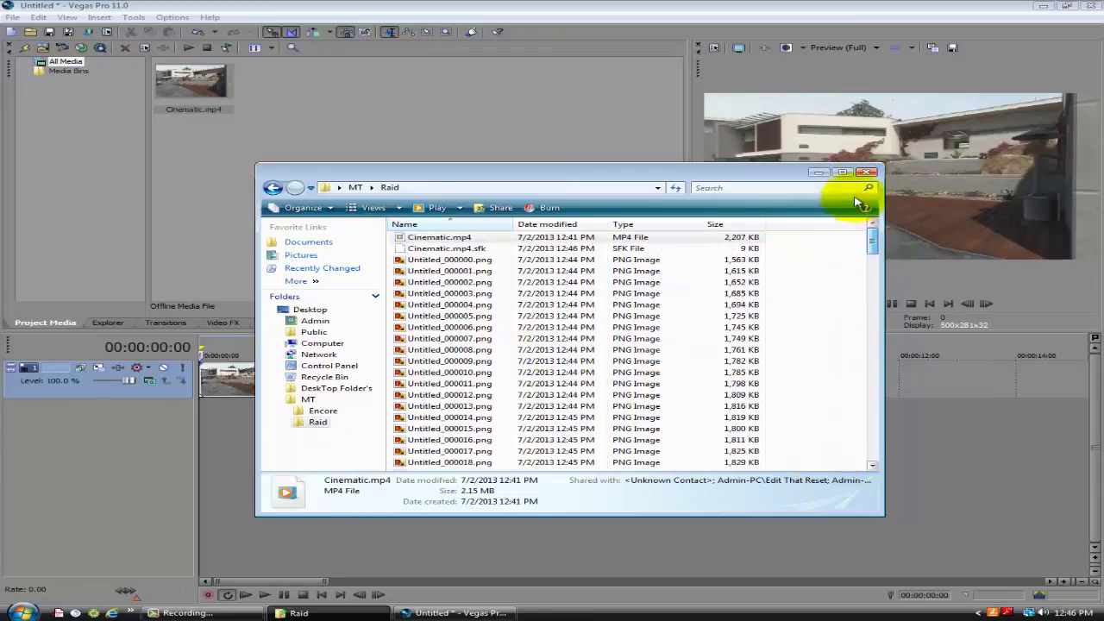
left_click(1043, 6)
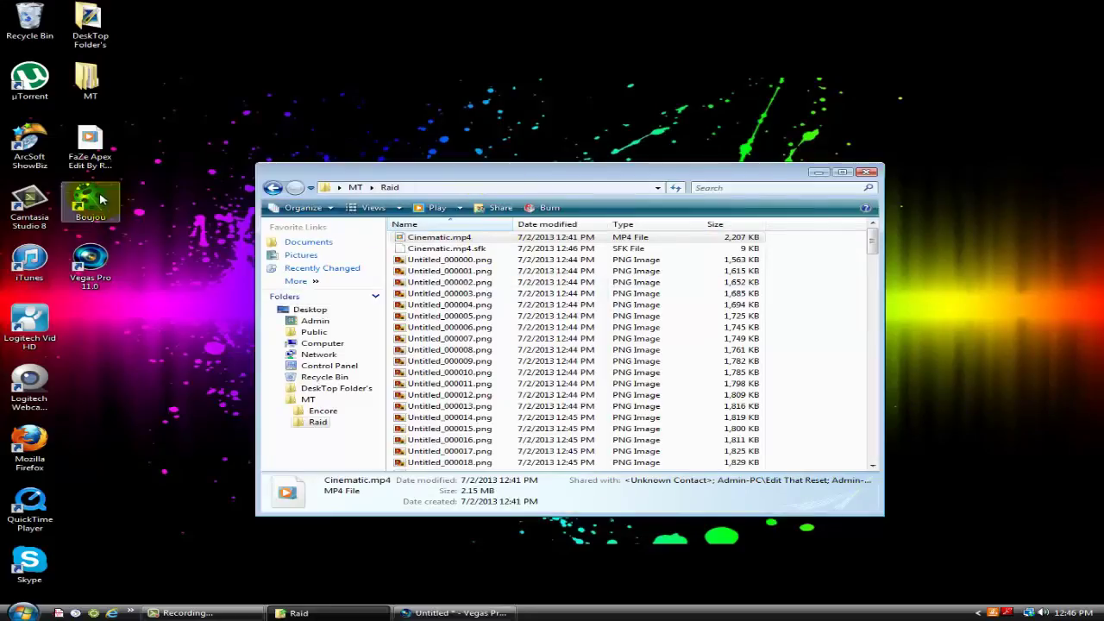
left_click(101, 214)
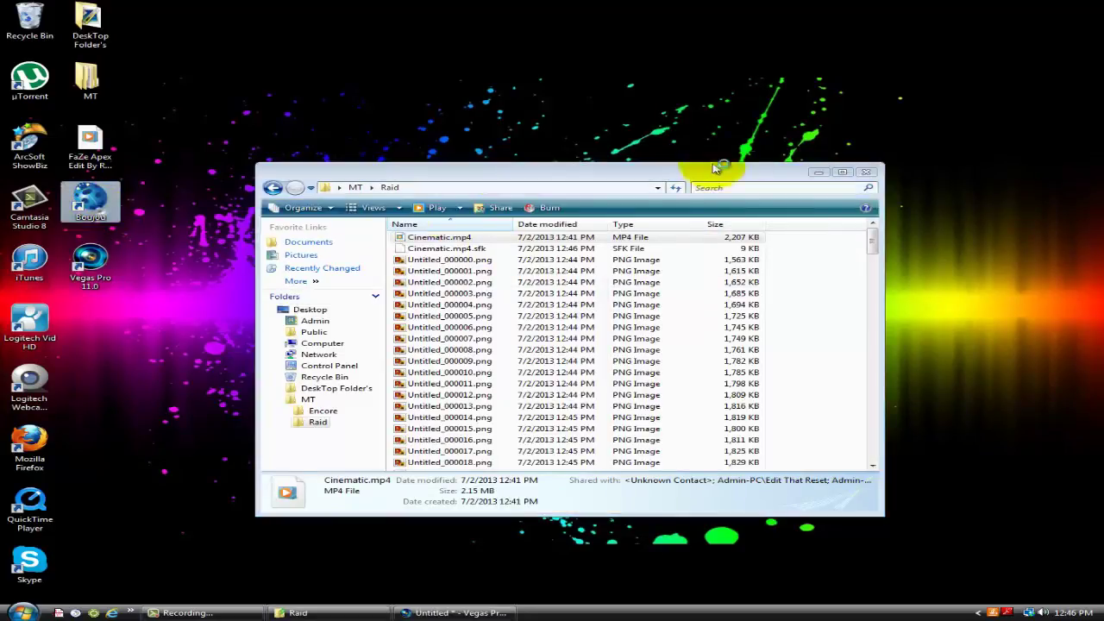
Close the Raid folder Explorer window.
left_click(870, 174)
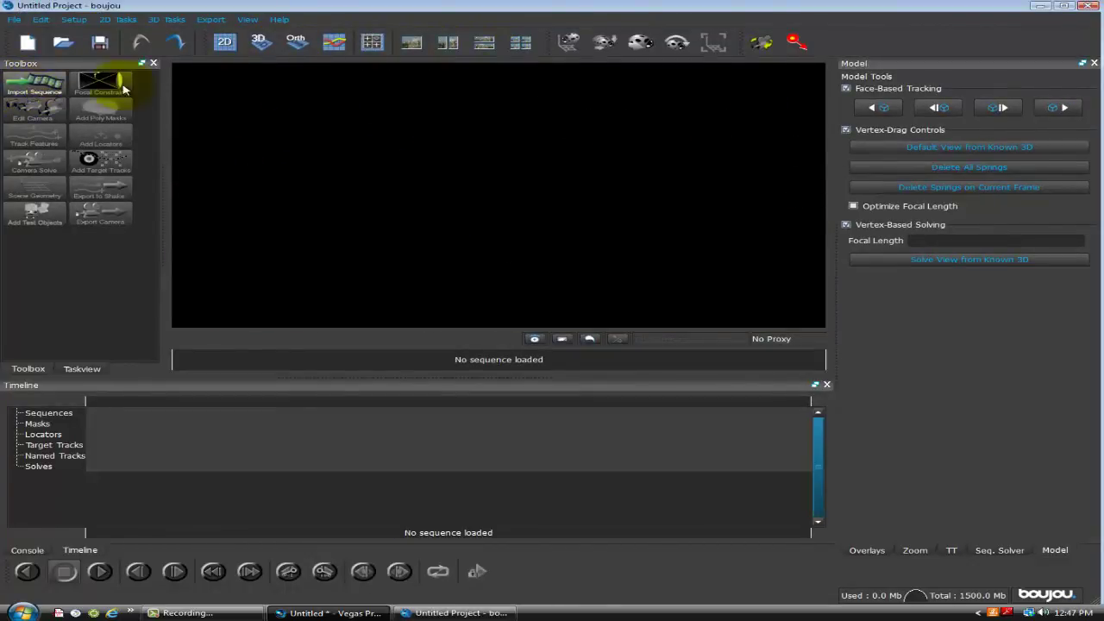
Import the image sequence by browsing to Desktop\MT\Raid and selecting Untitled_000000.png.
left_click(58, 83)
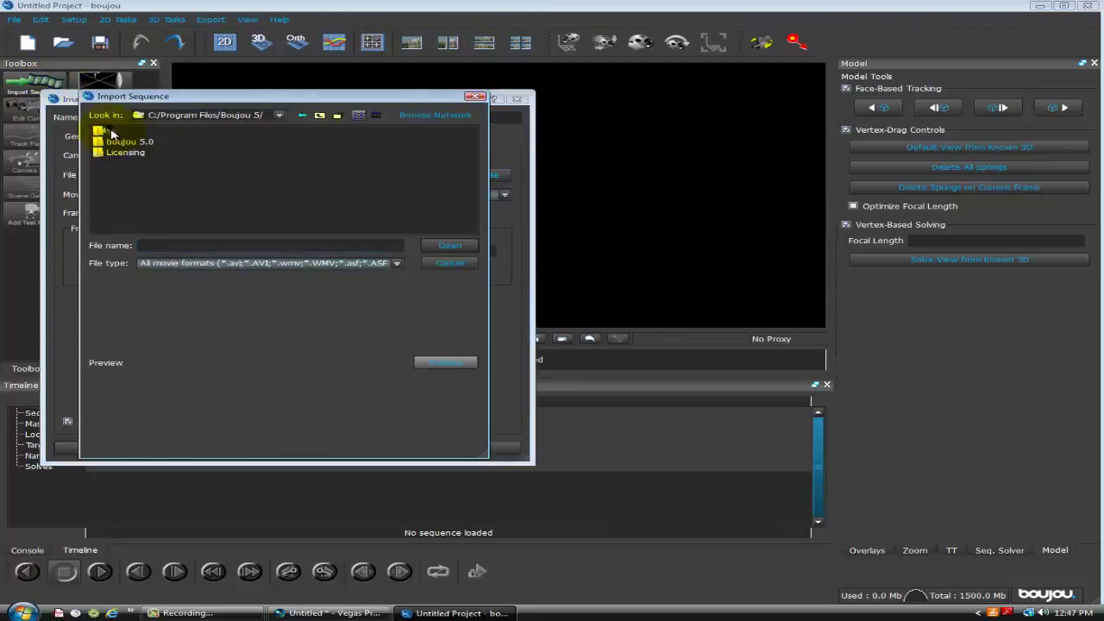
double_click(112, 134)
double_click(117, 137)
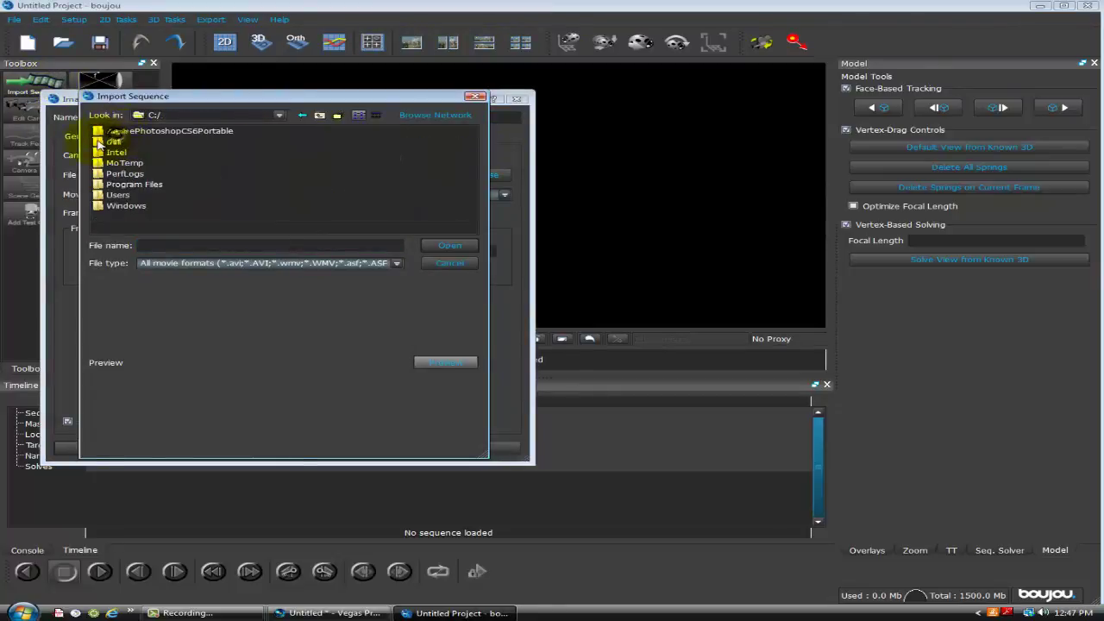
double_click(118, 196)
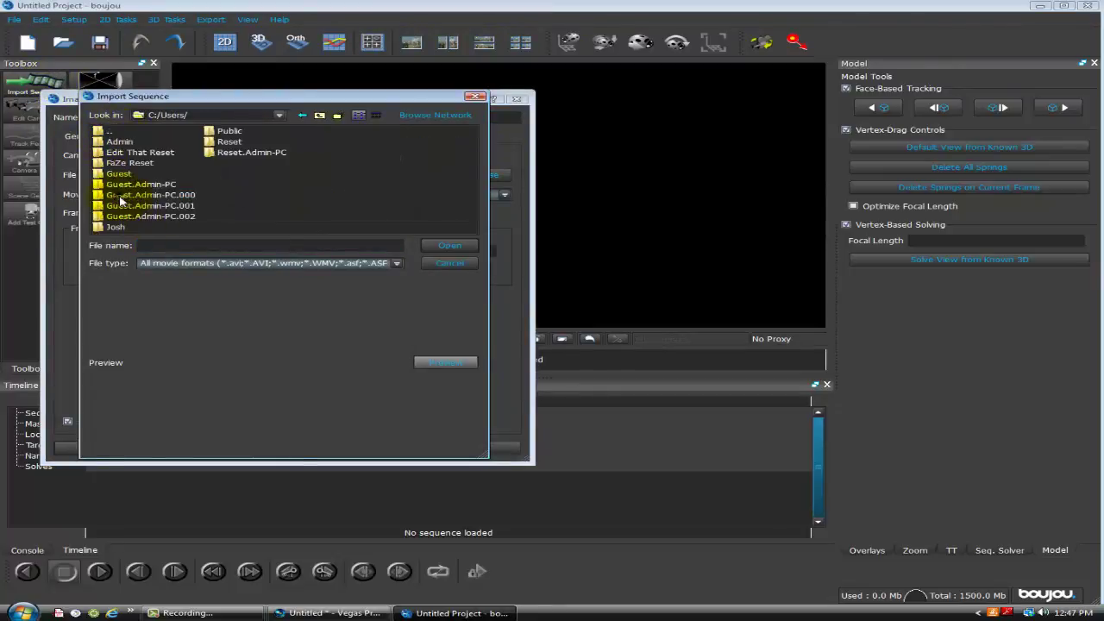
double_click(121, 141)
double_click(123, 195)
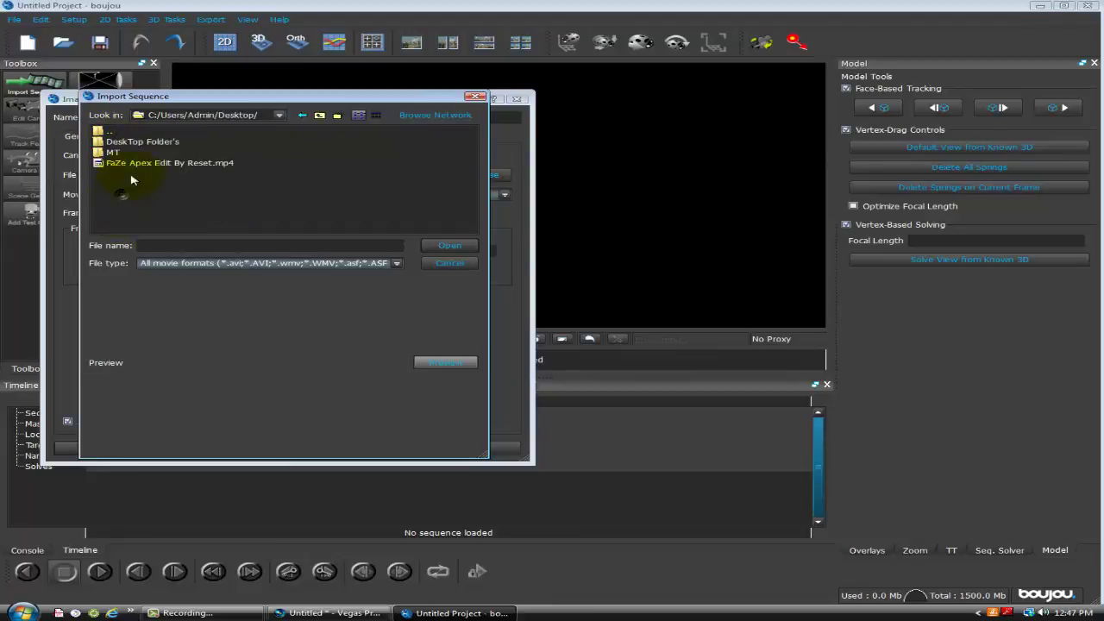
double_click(114, 152)
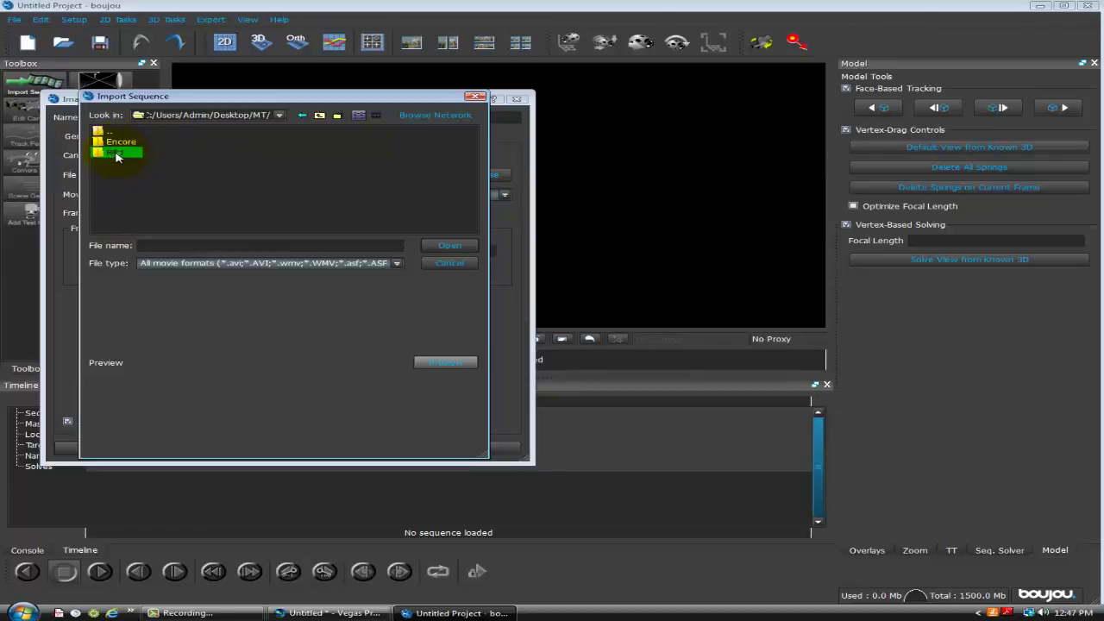
double_click(115, 154)
left_click(129, 153)
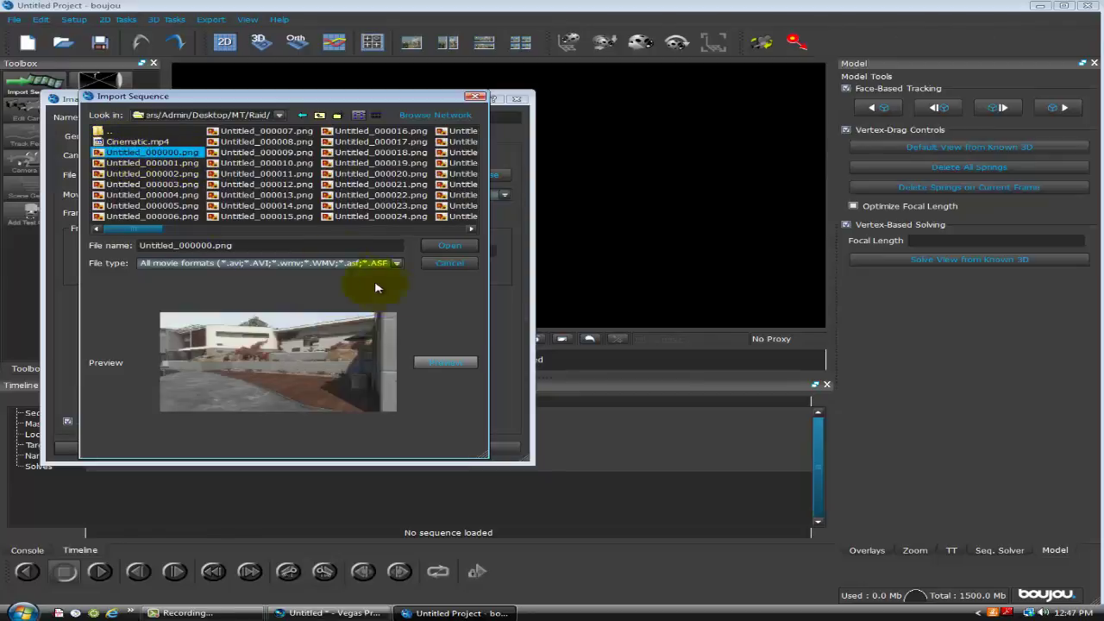
left_click(446, 252)
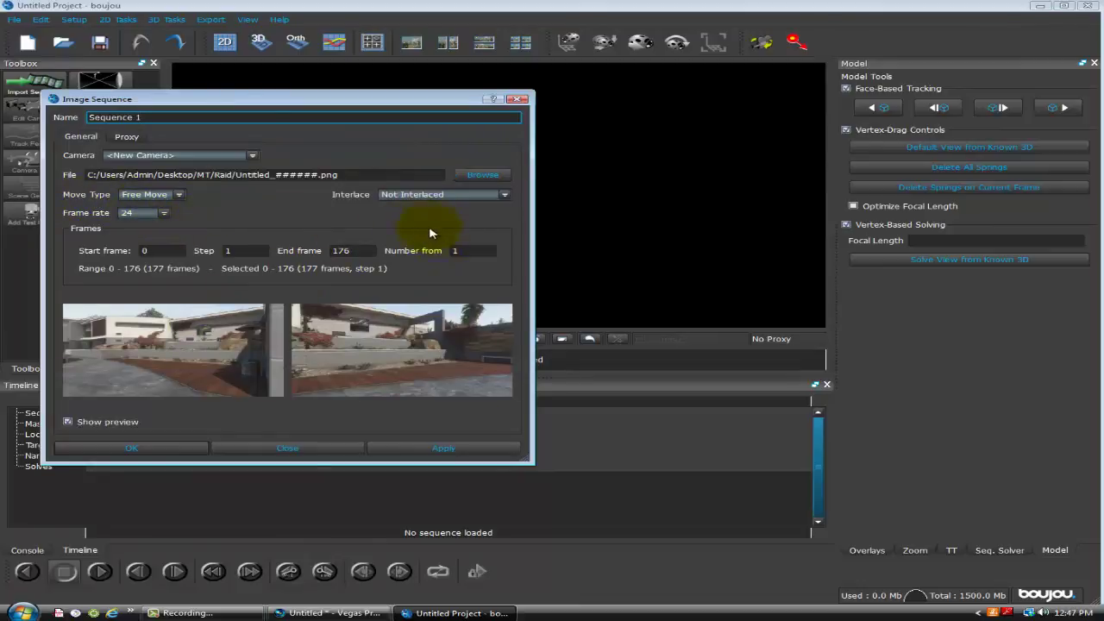
Set the sequence to 25 fps, decline the alpha-channel mask, and finish the import.
left_click(138, 213)
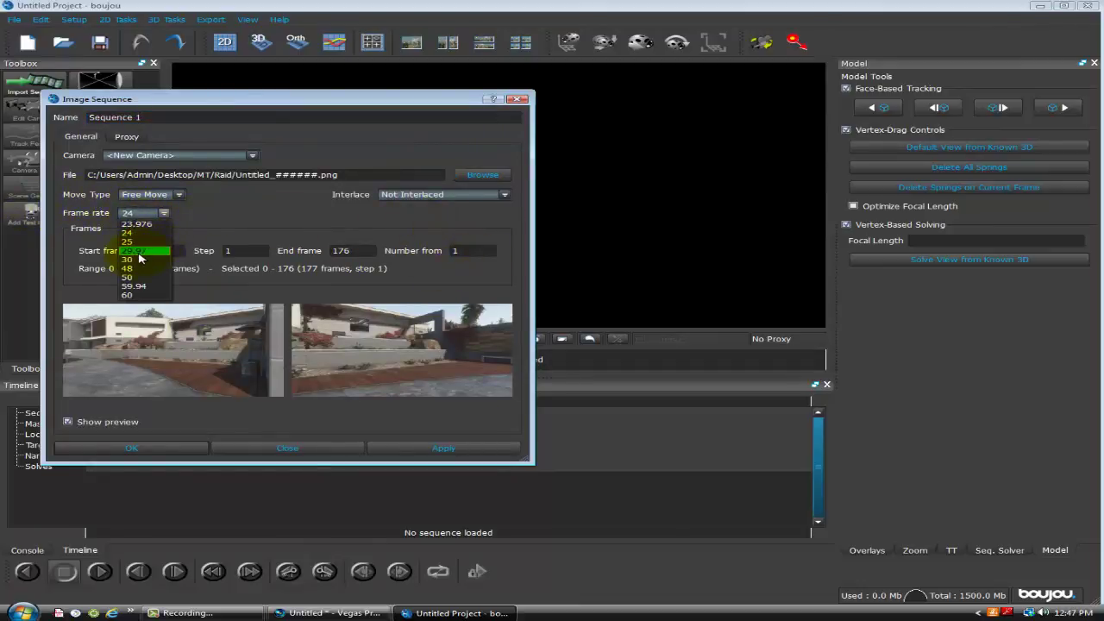
left_click(135, 259)
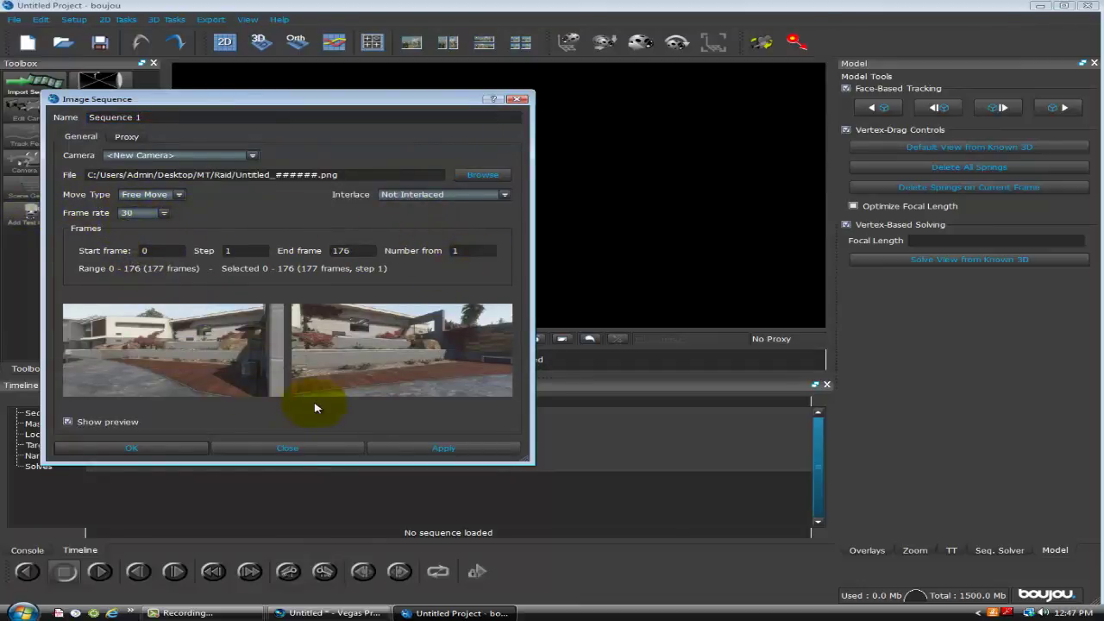
left_click(442, 447)
left_click(444, 443)
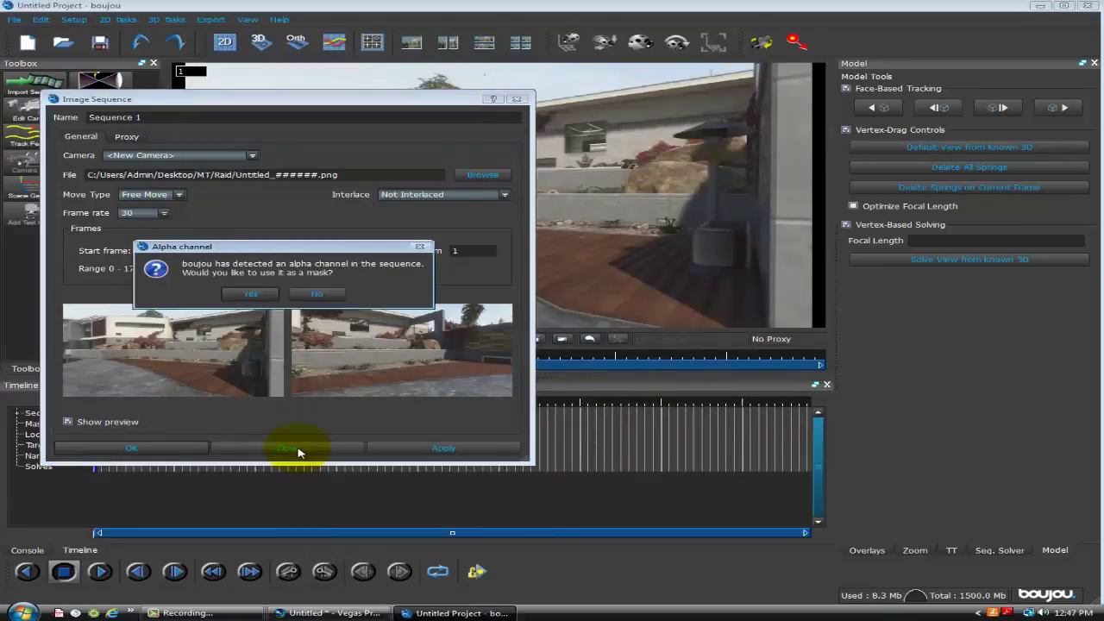
left_click(318, 295)
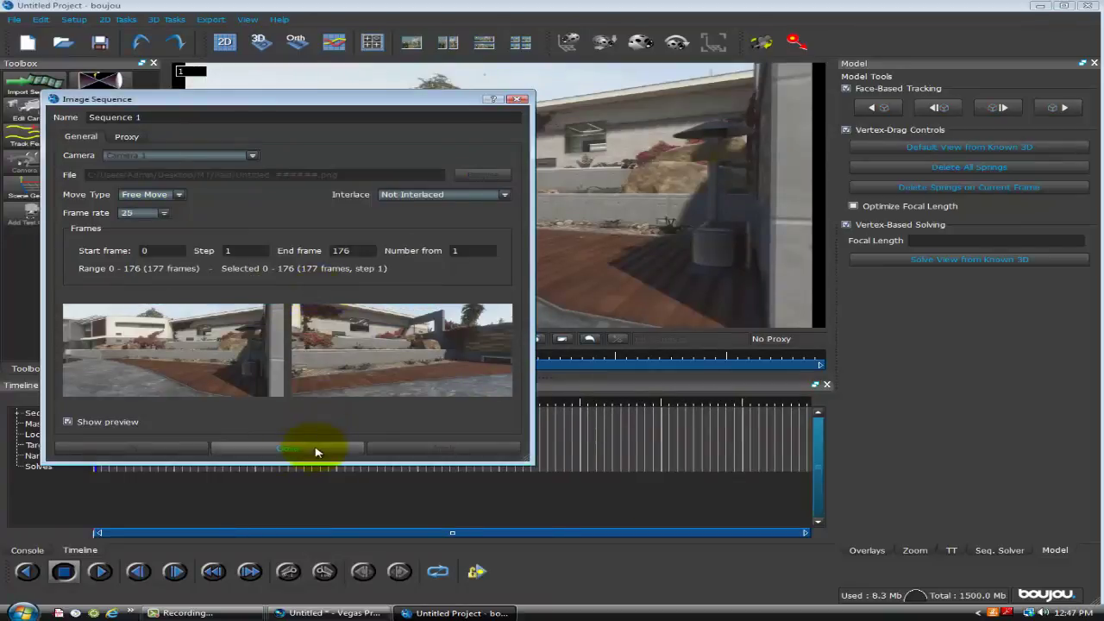
left_click(314, 448)
left_click(39, 434)
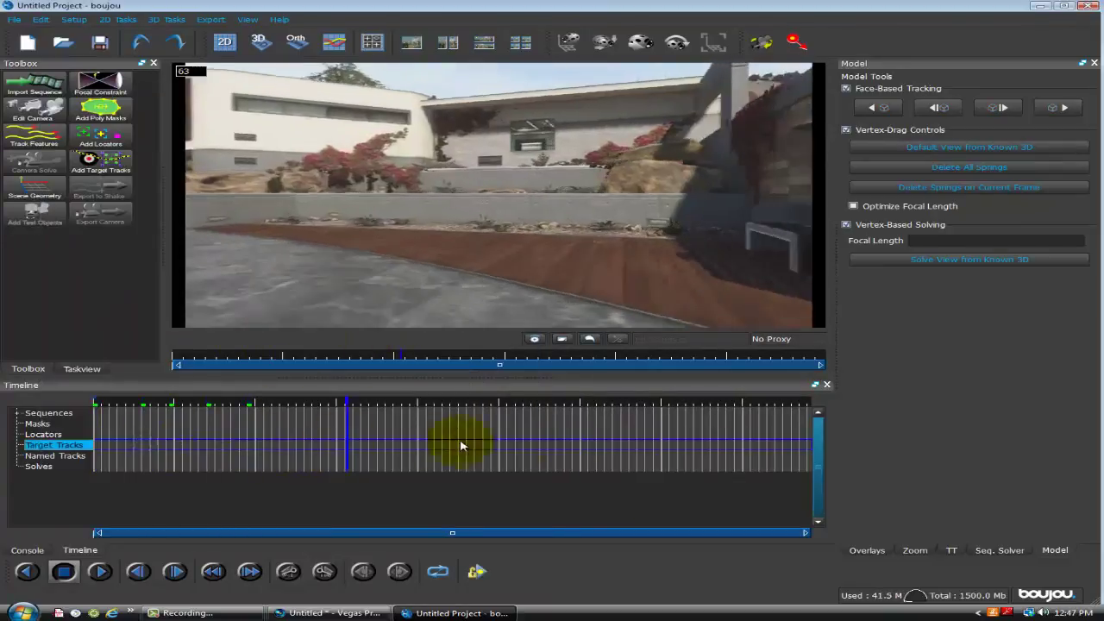
Run Track Features over all frames and scrub the timeline to review the tracked points.
left_click(26, 140)
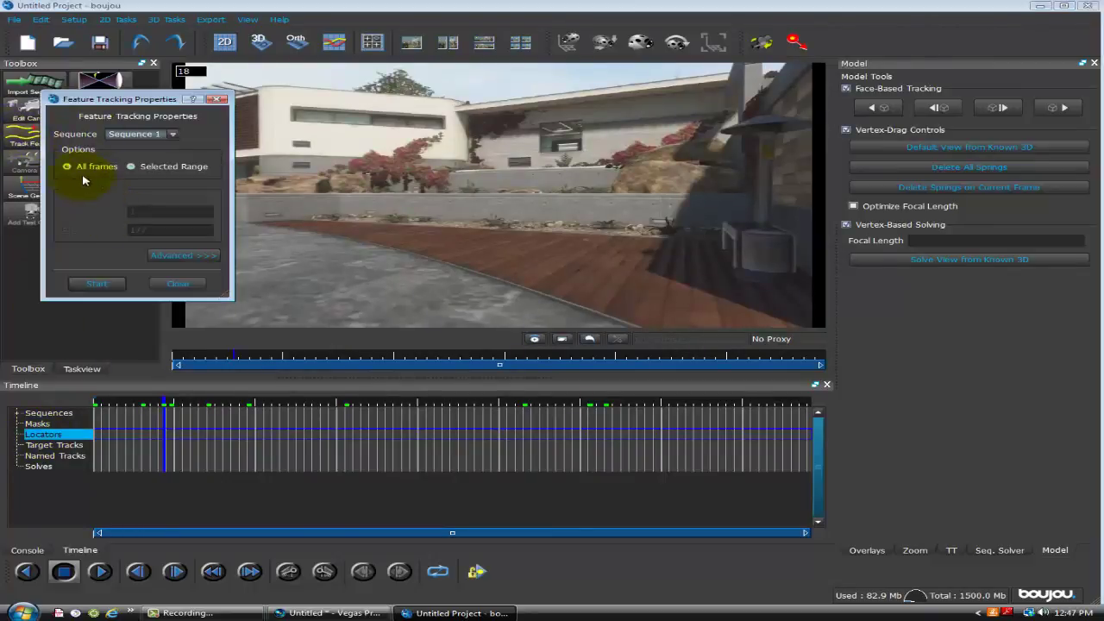
left_click(95, 284)
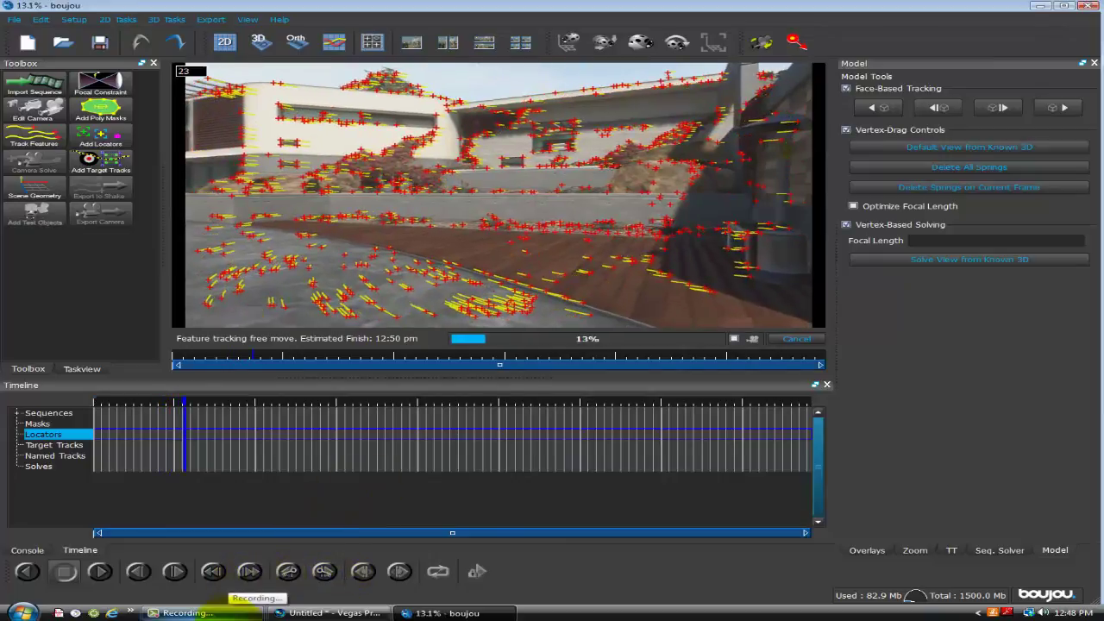
left_click(233, 611)
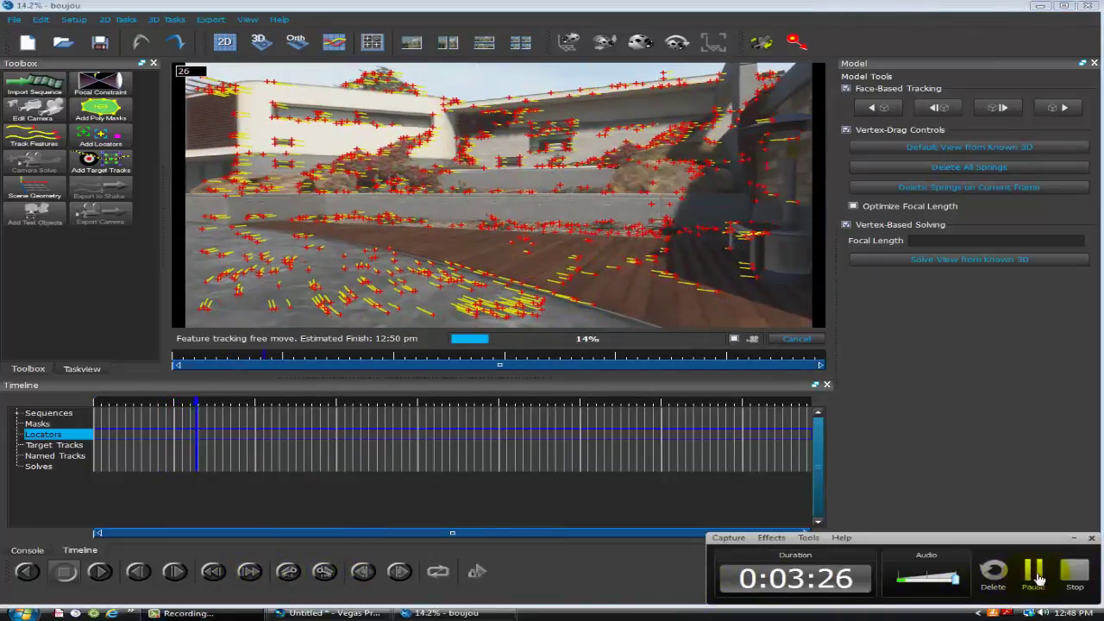
left_click(1038, 576)
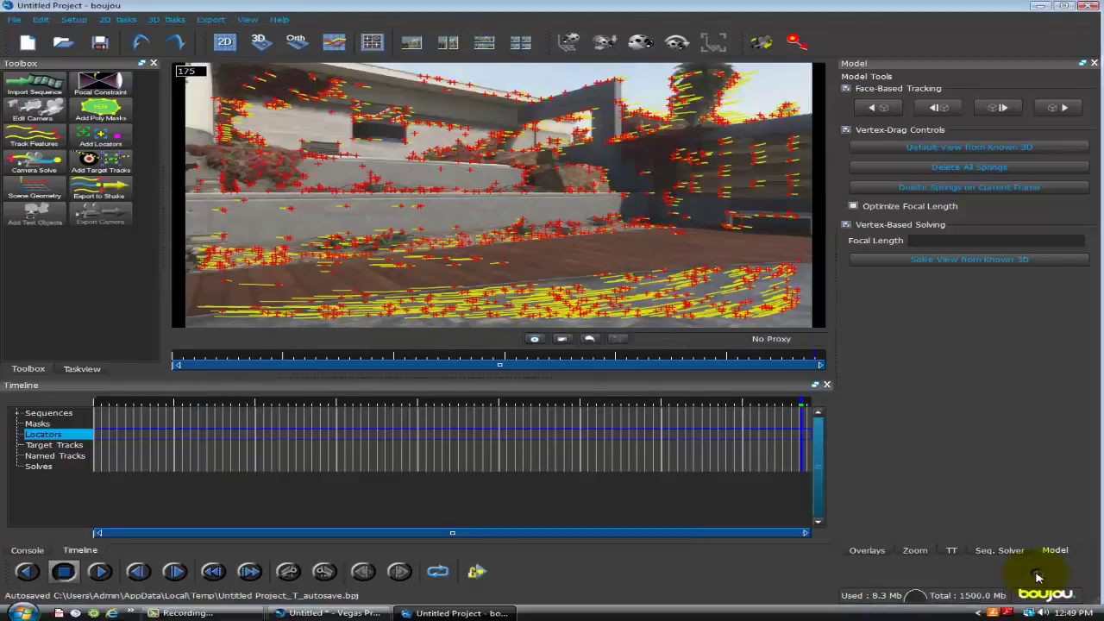
left_click_drag(175, 448, 594, 443)
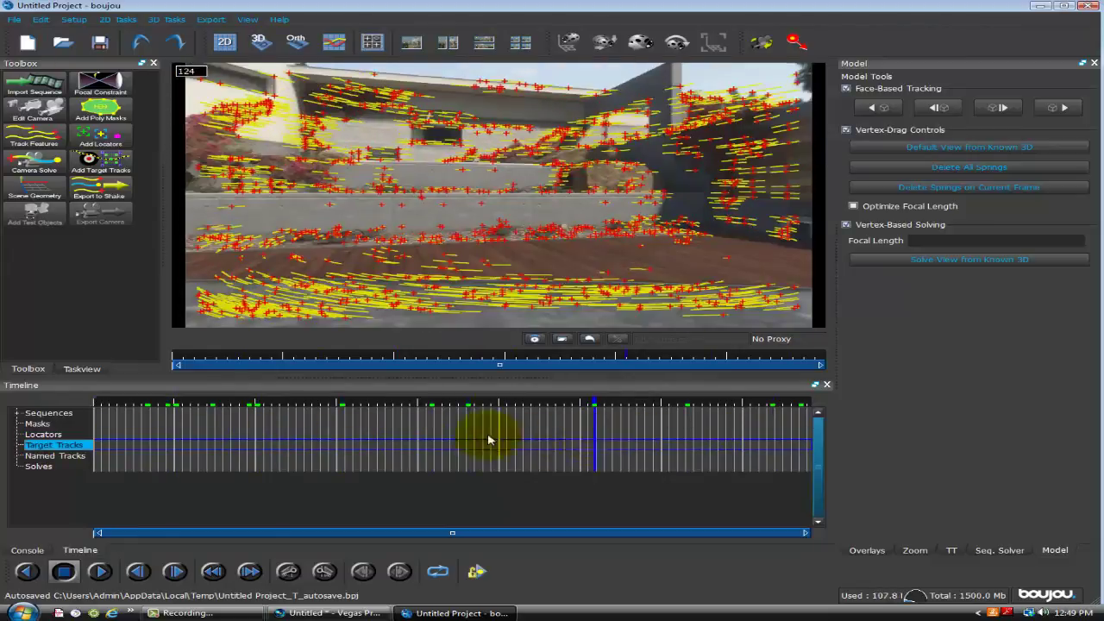
Run Camera solve 1 with path smoothness optimised, then scrub the timeline to review the solved points.
left_click(38, 164)
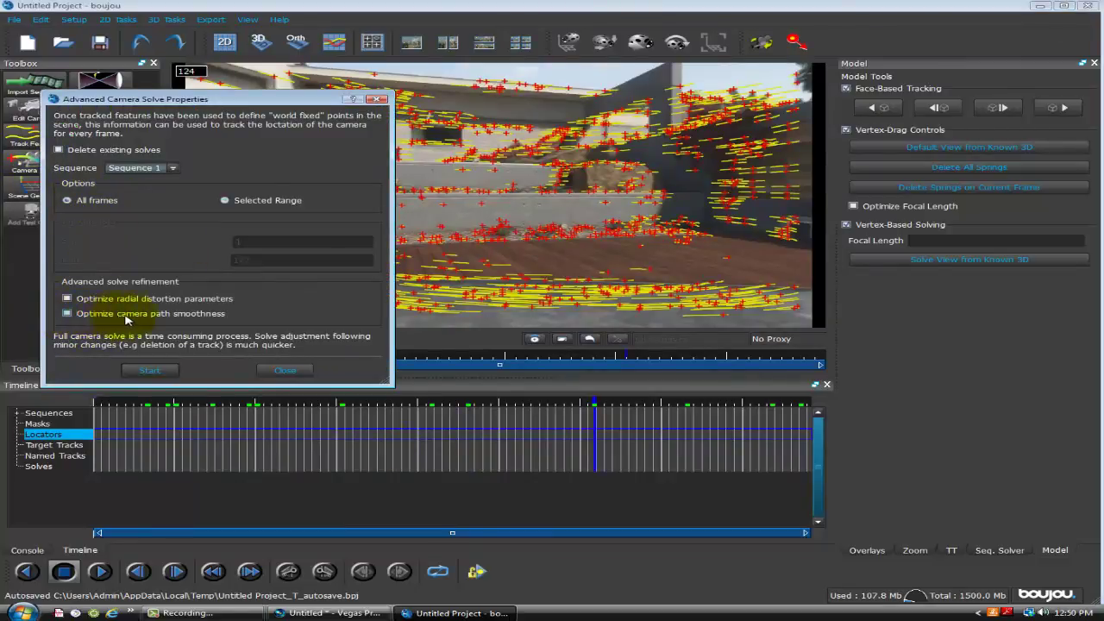
left_click(67, 314)
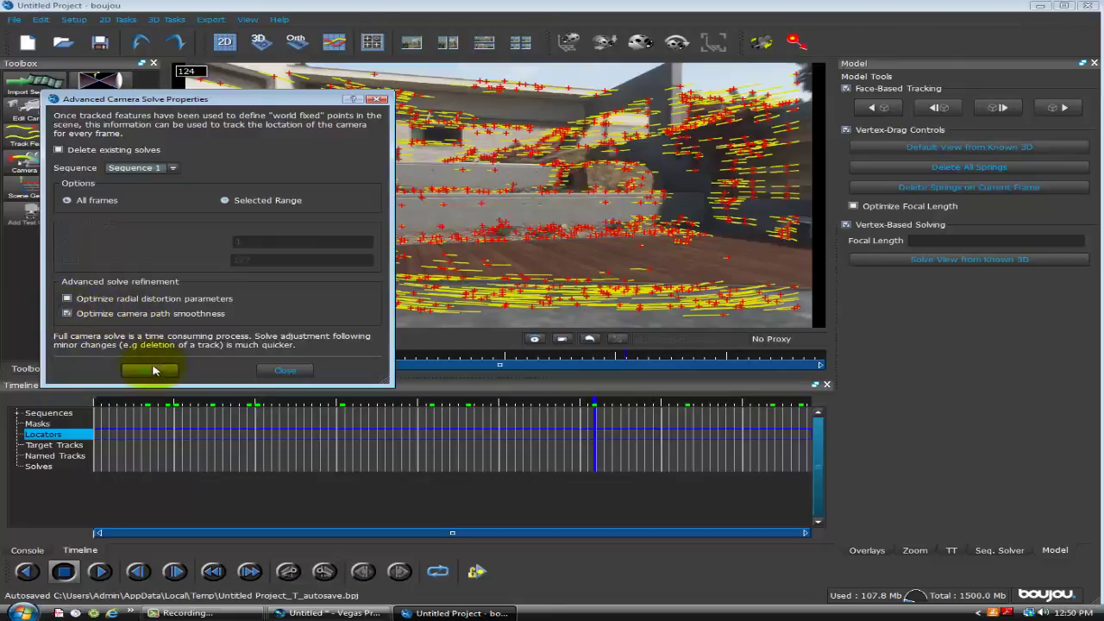
left_click(149, 369)
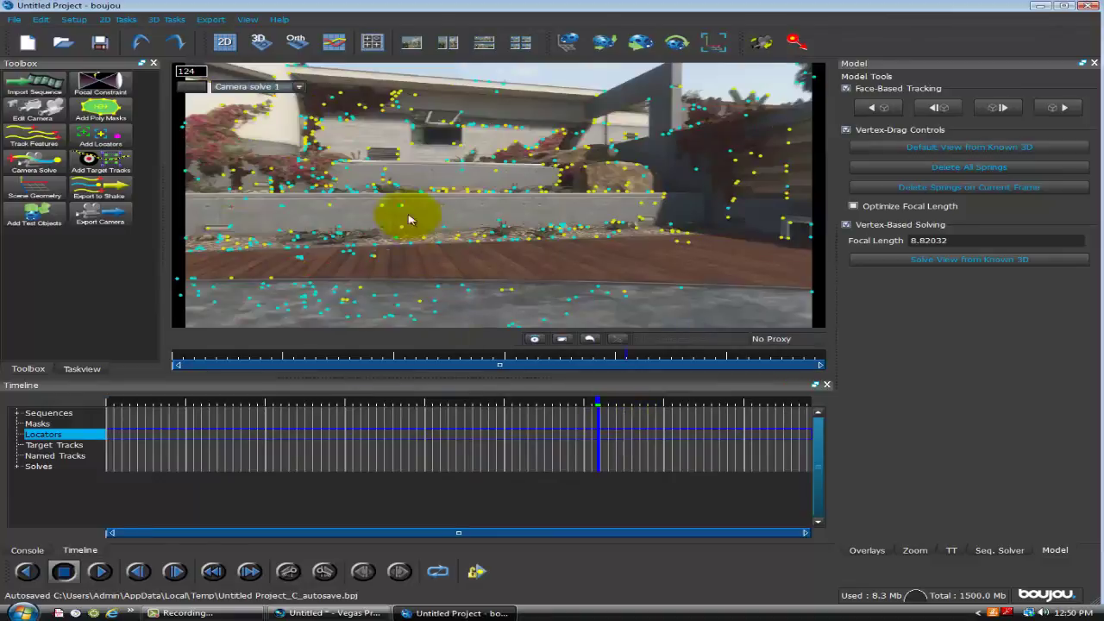
left_click_drag(193, 435, 505, 432)
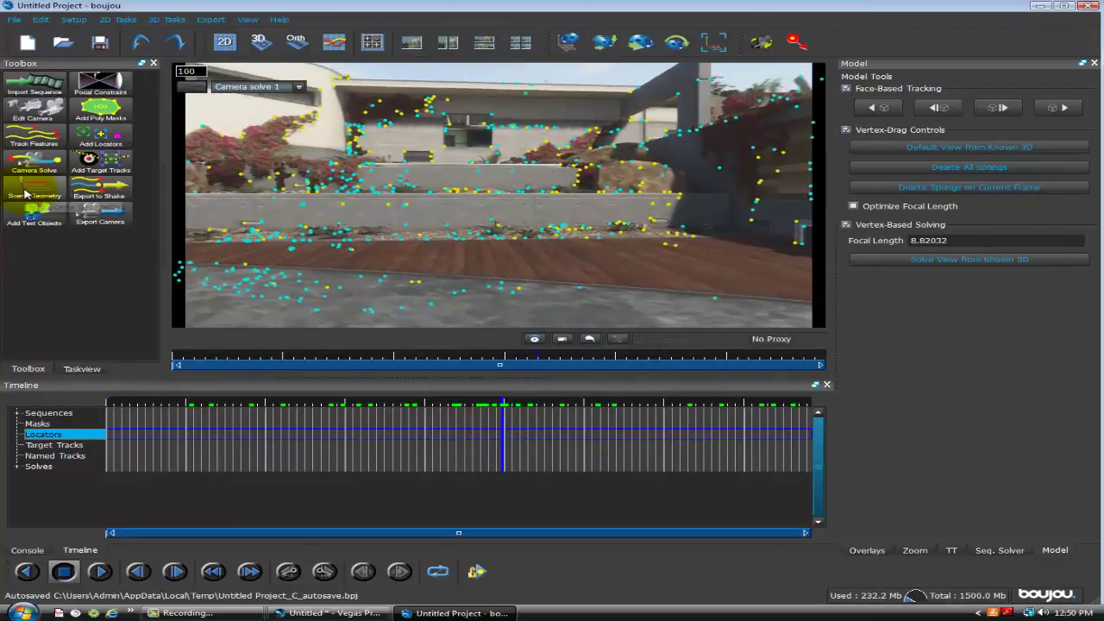
Add Geometric feature 1 as an Origin hint connected to one track, then add Geometric feature 2.
left_click(26, 194)
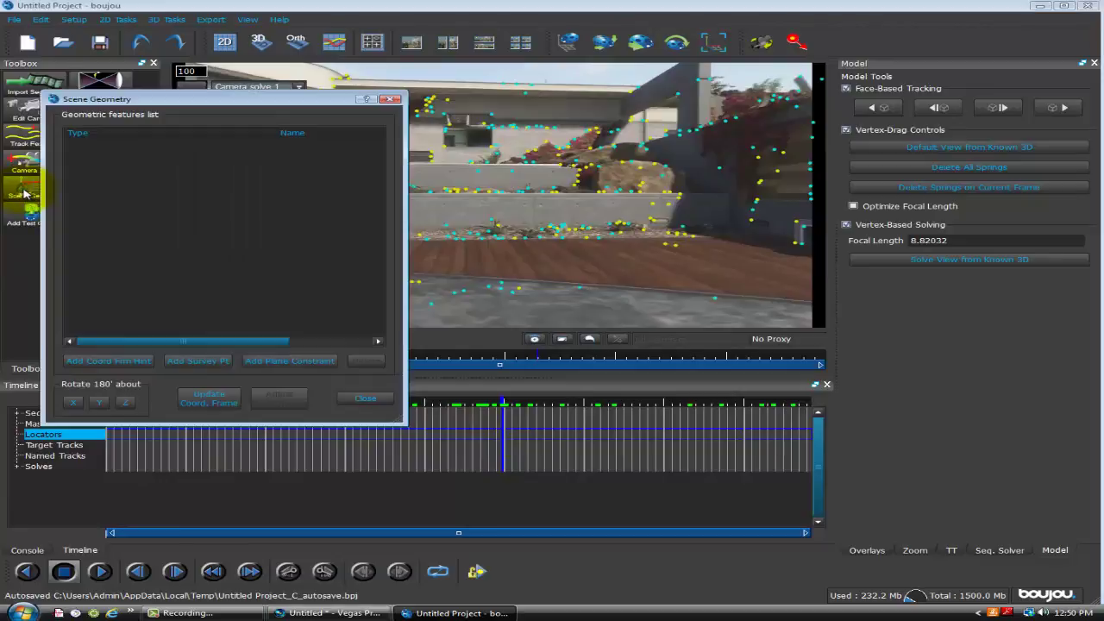
left_click(121, 364)
left_click_drag(289, 101, 146, 109)
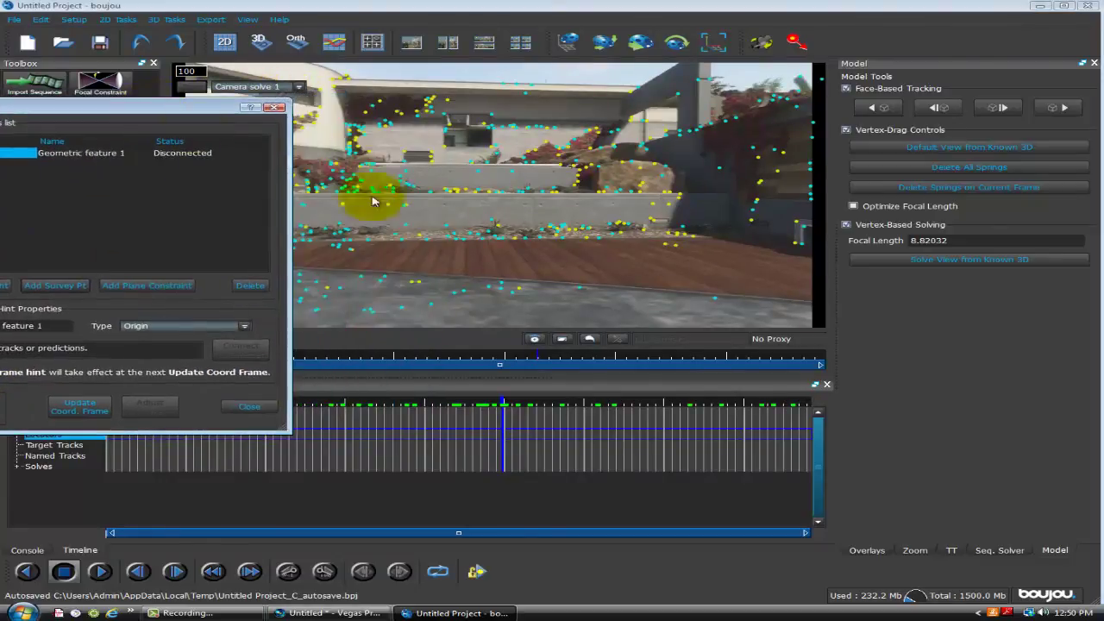
left_click(464, 245)
left_click(228, 348)
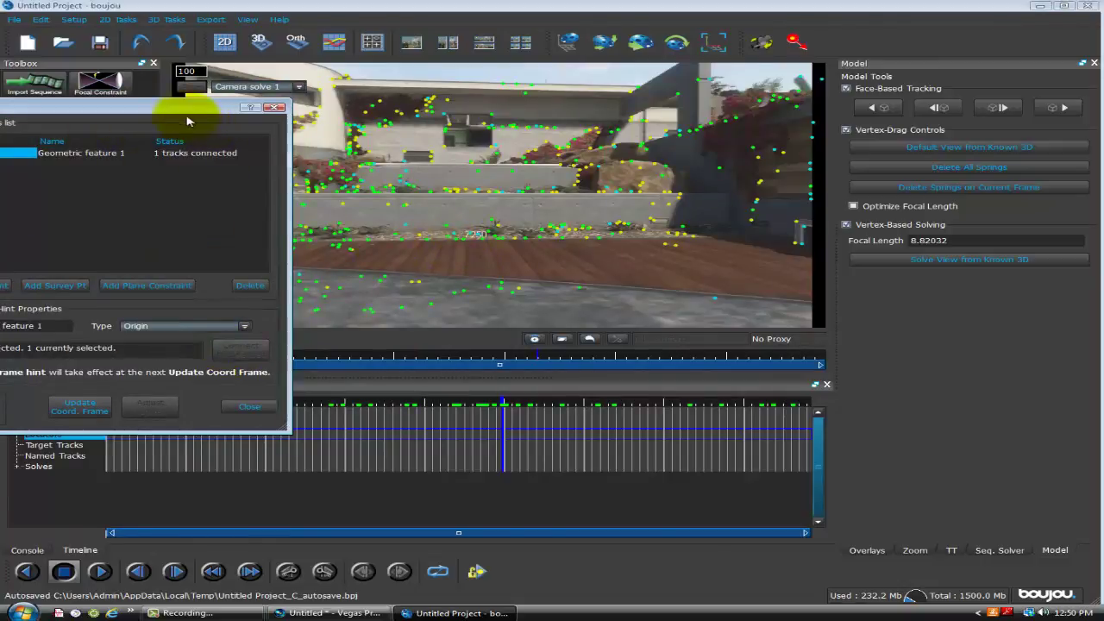
left_click_drag(185, 105, 402, 140)
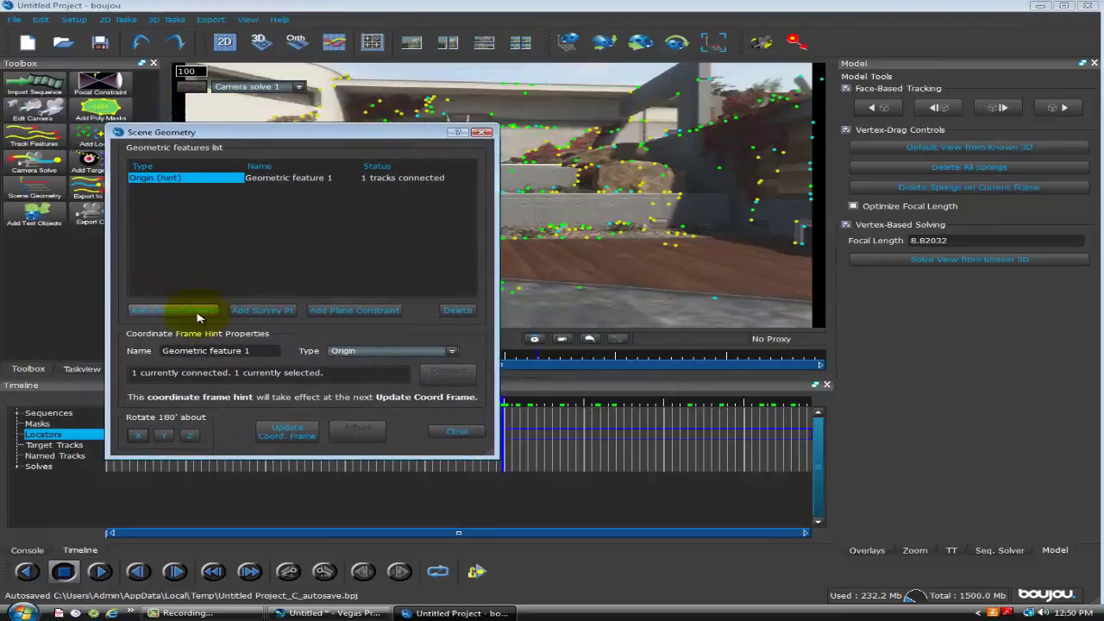
left_click(181, 312)
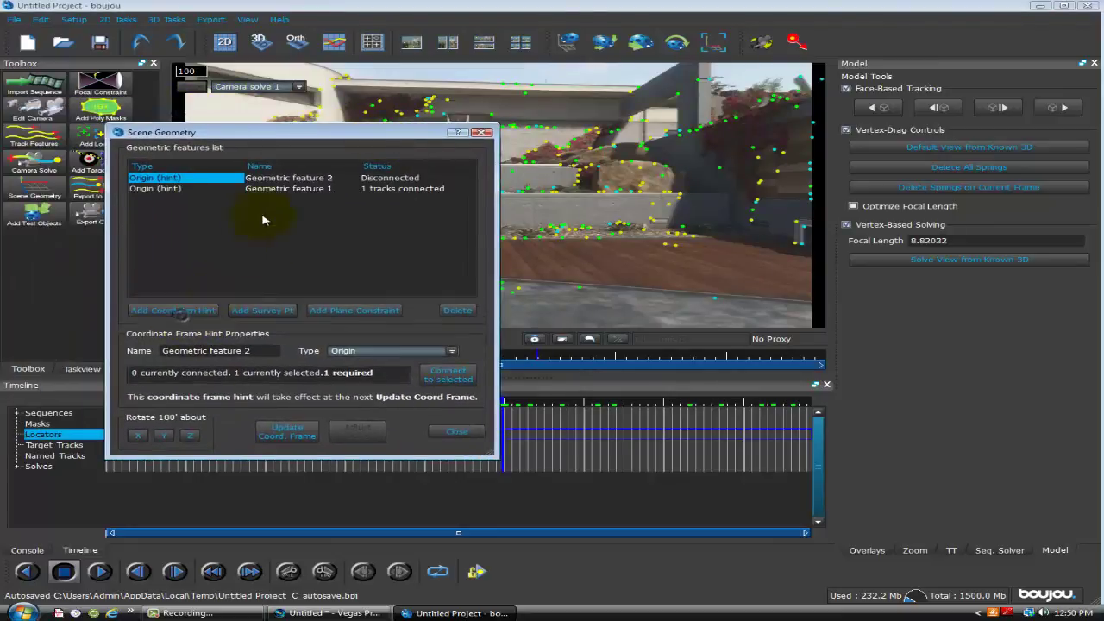
Change Geometric feature 2 to an x-axis hint connected to two tracks along the wall base.
left_click(378, 353)
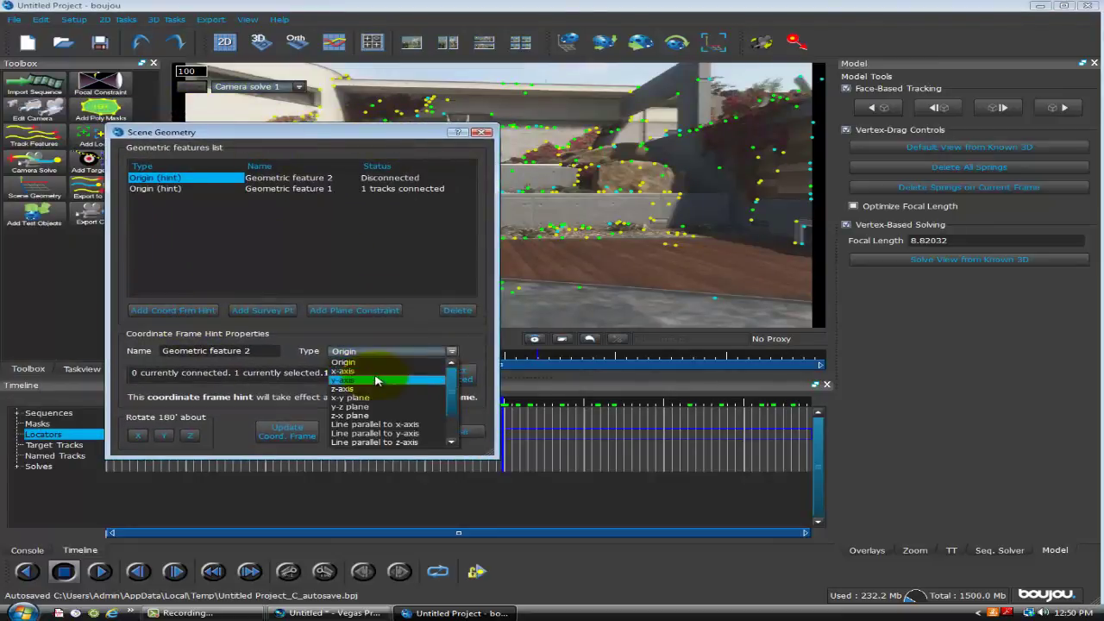
left_click(366, 371)
left_click_drag(366, 135, 65, 144)
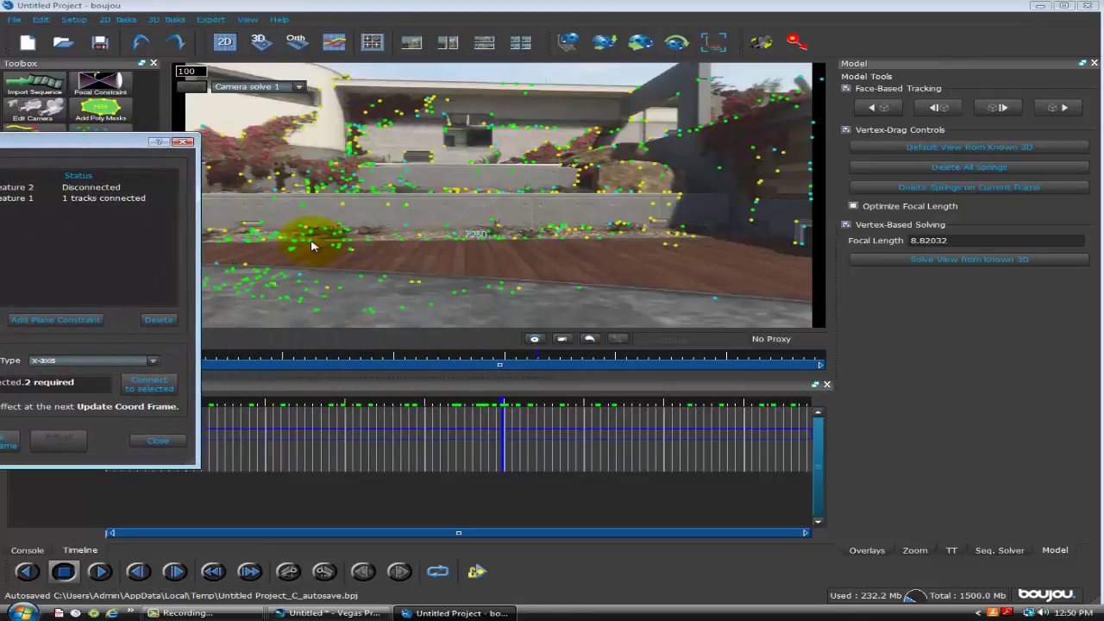
left_click(312, 246)
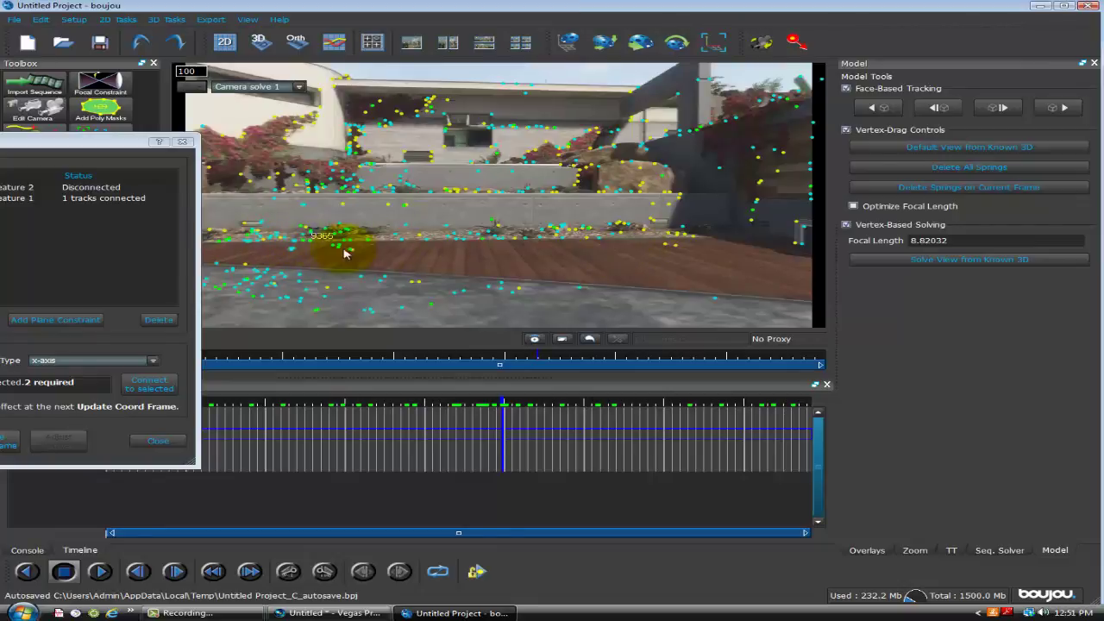
left_click(599, 240)
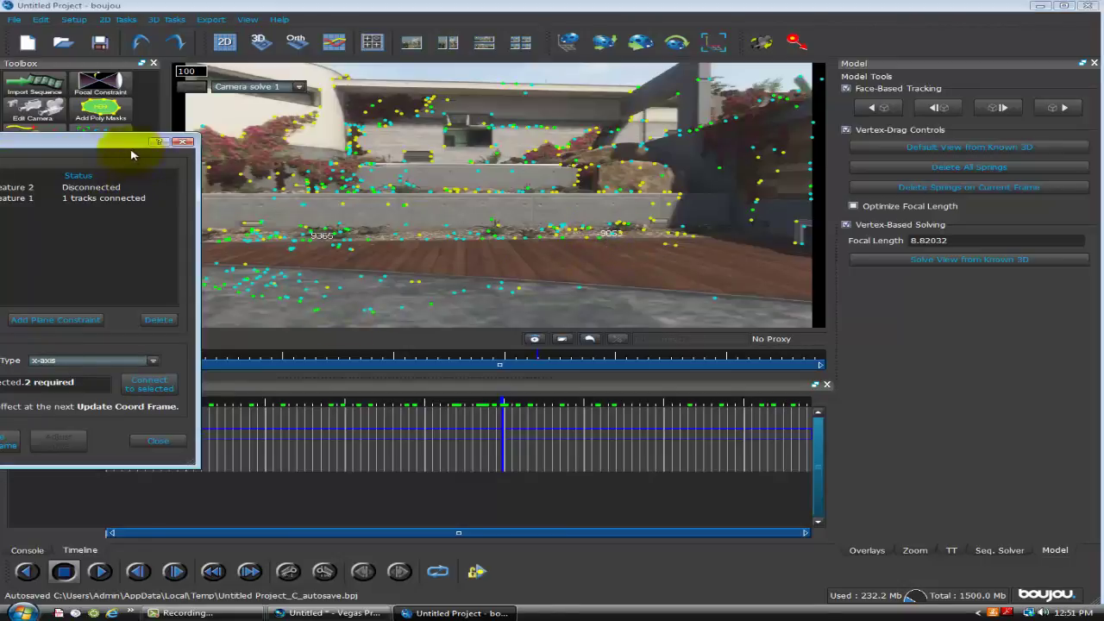
left_click_drag(168, 140, 430, 189)
left_click(406, 440)
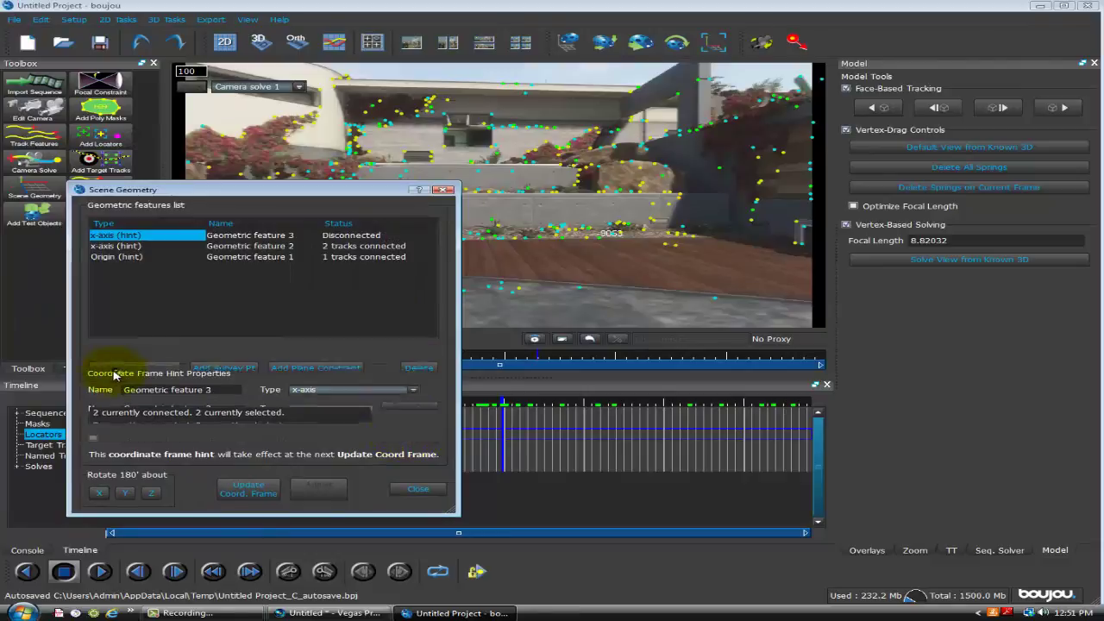